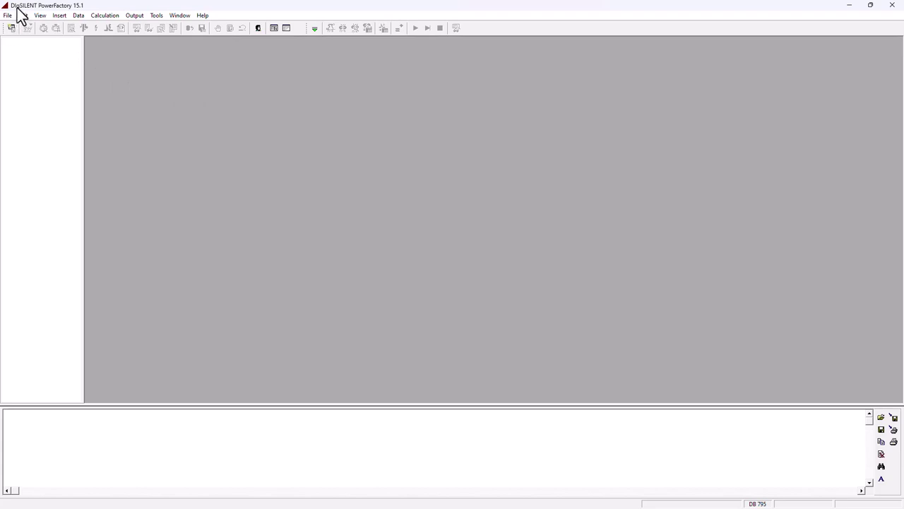
# Create a project named Basics#1 in the DigSilentBasics folder, with its grid also named Basics#1.
pyautogui.click(12, 29)
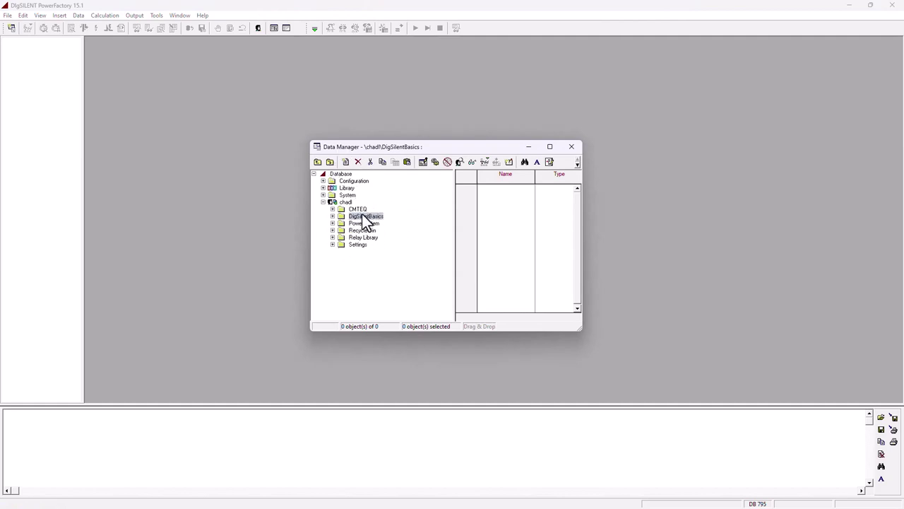
pyautogui.click(333, 219)
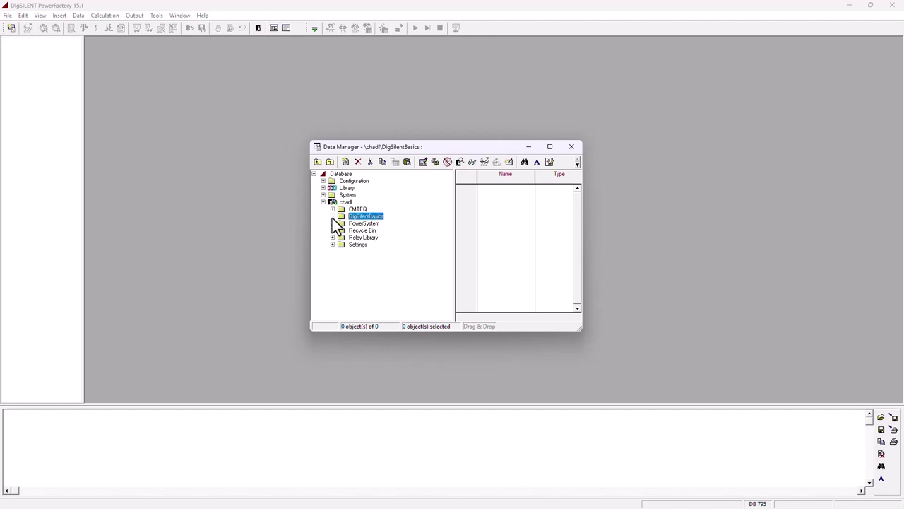
pyautogui.rightClick(370, 220)
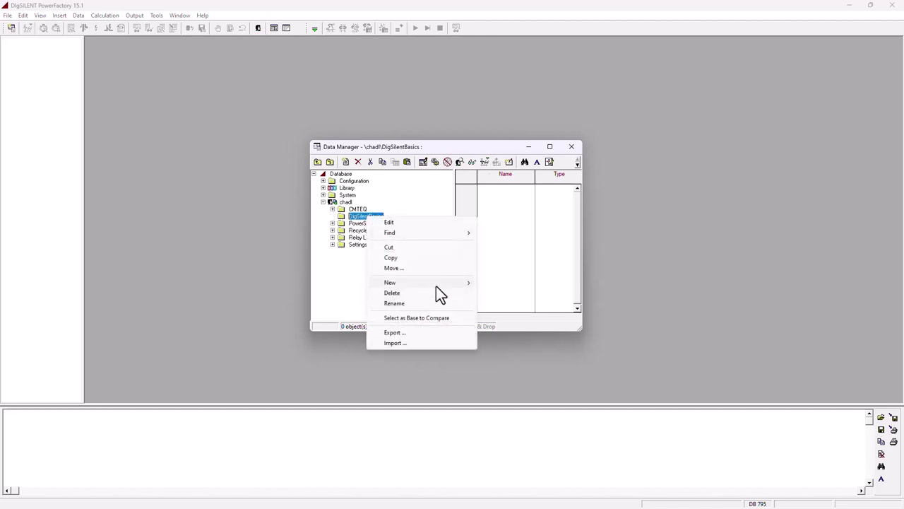
pyautogui.moveTo(437, 284)
pyautogui.click(521, 283)
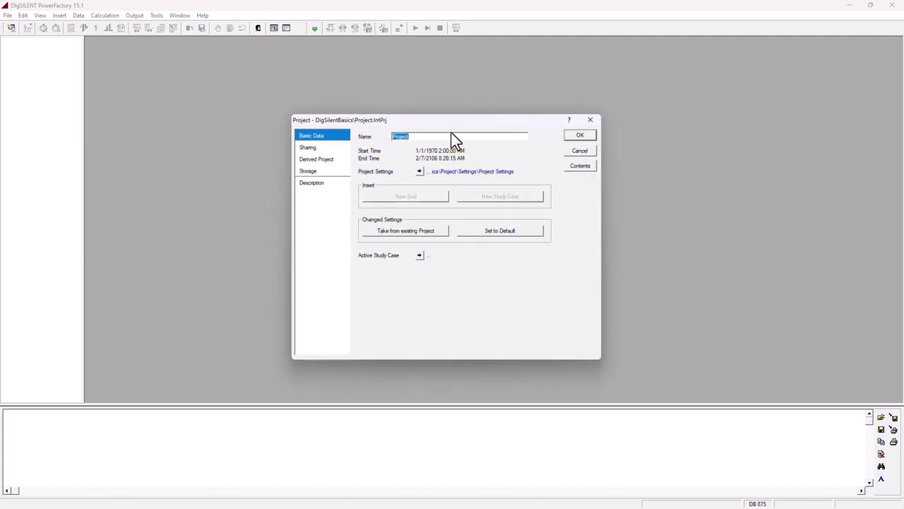
pyautogui.write('Basics#1')
pyautogui.click(580, 135)
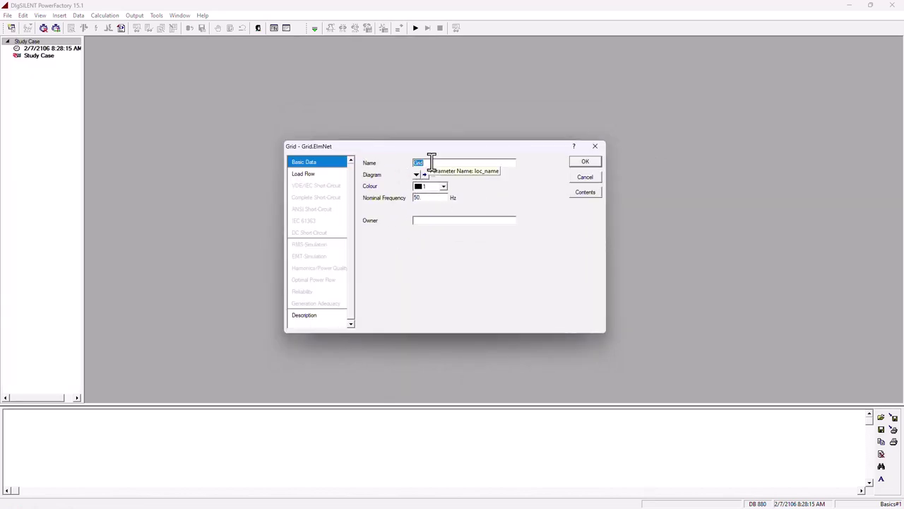
pyautogui.write('Basics#1')
pyautogui.click(588, 163)
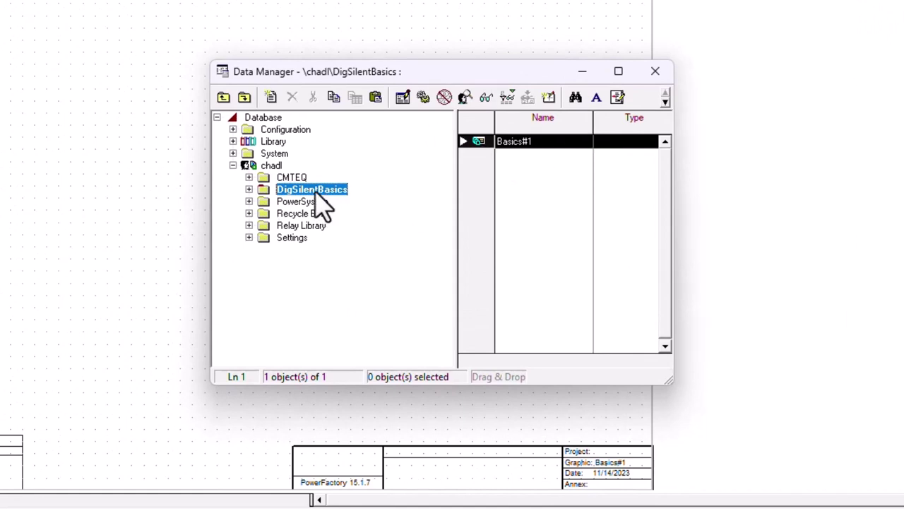
# Examine the contents of the Basics#1 project in the Data Manager, then close it.
pyautogui.click(248, 189)
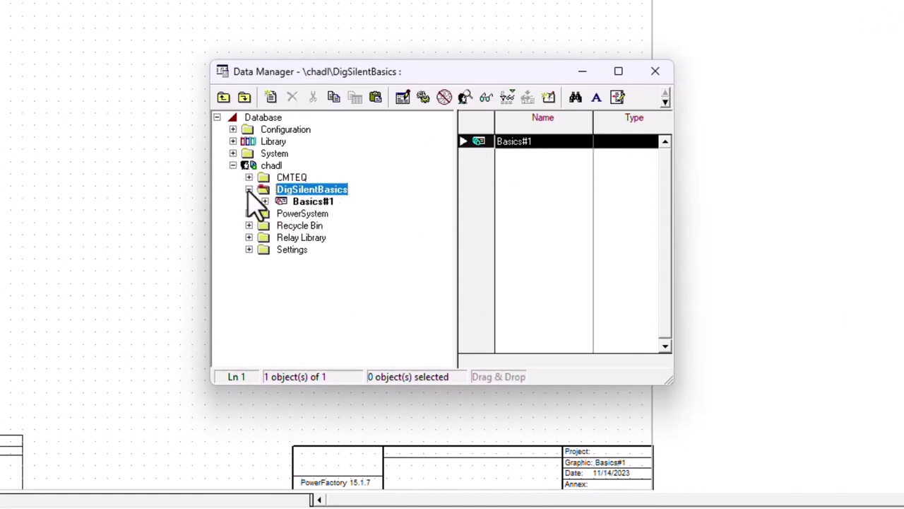
pyautogui.click(315, 202)
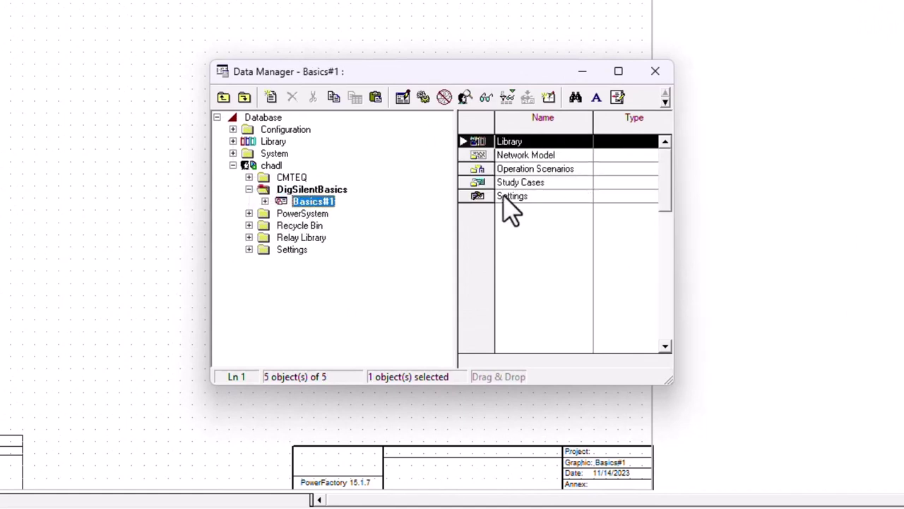
pyautogui.click(656, 71)
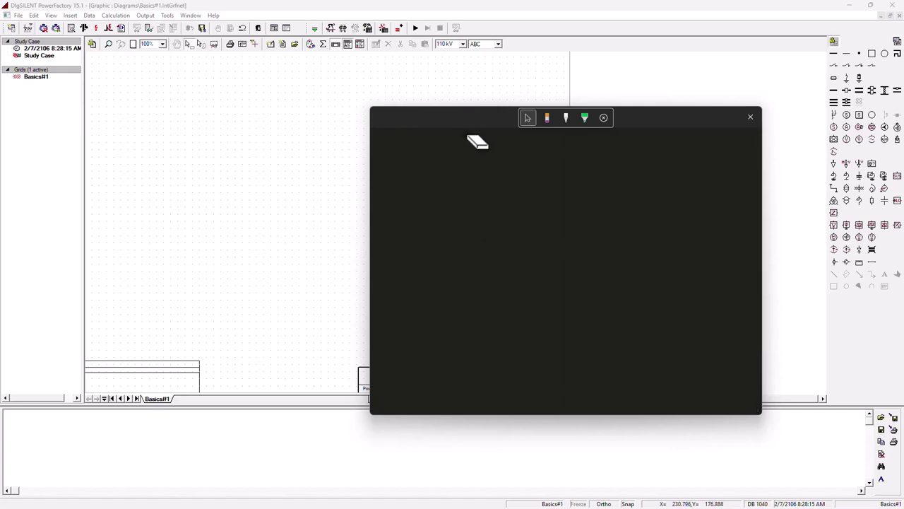
# Sketch a cross-hatched external grid symbol on the whiteboard, connected down to a horizontal busbar line.
pyautogui.press('p')
pyautogui.click(565, 118)
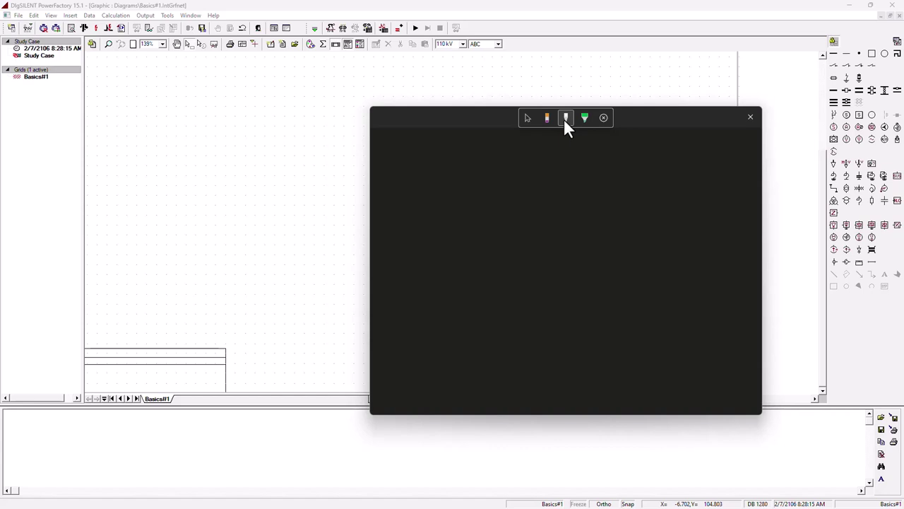
pyautogui.moveTo(572, 135)
pyautogui.mouseDown()
pyautogui.moveTo(526, 135)
pyautogui.moveTo(527, 169)
pyautogui.moveTo(574, 166)
pyautogui.moveTo(574, 142)
pyautogui.moveTo(559, 167)
pyautogui.mouseUp()
pyautogui.moveTo(539, 137); pyautogui.dragTo(534, 162)
pyautogui.moveTo(562, 139)
pyautogui.mouseDown()
pyautogui.moveTo(545, 164)
pyautogui.moveTo(584, 157)
pyautogui.mouseUp()
pyautogui.moveTo(535, 141); pyautogui.dragTo(563, 164)
pyautogui.moveTo(530, 150)
pyautogui.mouseDown()
pyautogui.moveTo(546, 167)
pyautogui.moveTo(549, 189)
pyautogui.mouseUp()
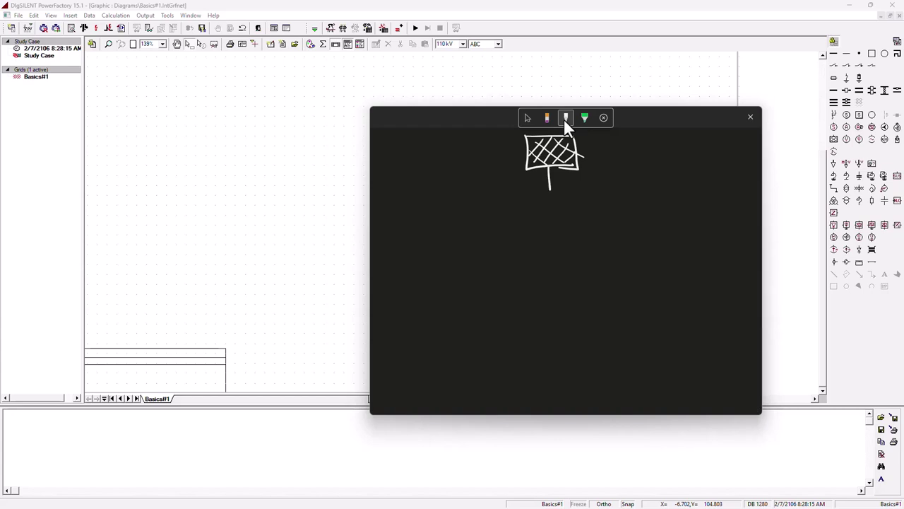
pyautogui.moveTo(456, 194); pyautogui.dragTo(655, 190)
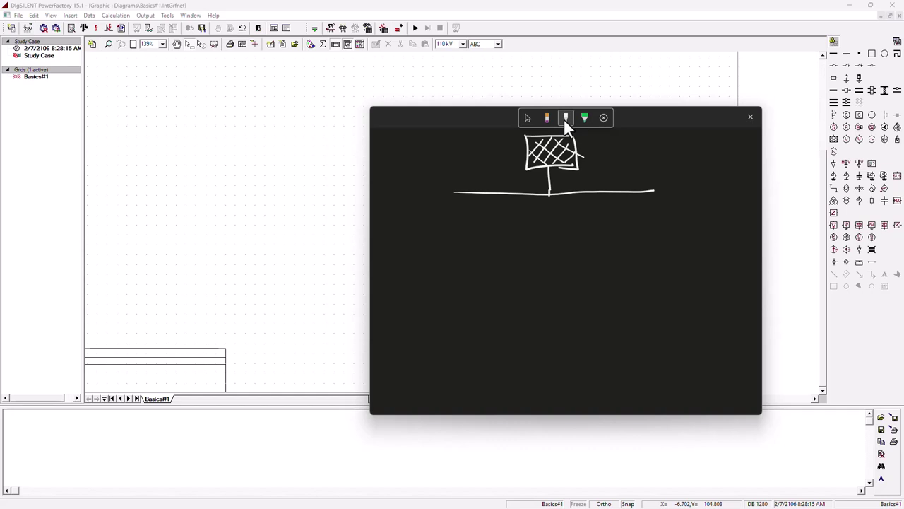
# Label the sketched upper busbar GRID and draw a two-winding transformer leading down to a second busbar.
pyautogui.moveTo(412, 181)
pyautogui.mouseDown()
pyautogui.moveTo(409, 196)
pyautogui.moveTo(427, 185)
pyautogui.moveTo(438, 194)
pyautogui.mouseUp()
pyautogui.moveTo(438, 182); pyautogui.dragTo(437, 195)
pyautogui.moveTo(550, 194)
pyautogui.mouseDown()
pyautogui.moveTo(564, 288)
pyautogui.moveTo(564, 265)
pyautogui.moveTo(555, 328)
pyautogui.mouseUp()
pyautogui.moveTo(436, 337); pyautogui.dragTo(687, 324)
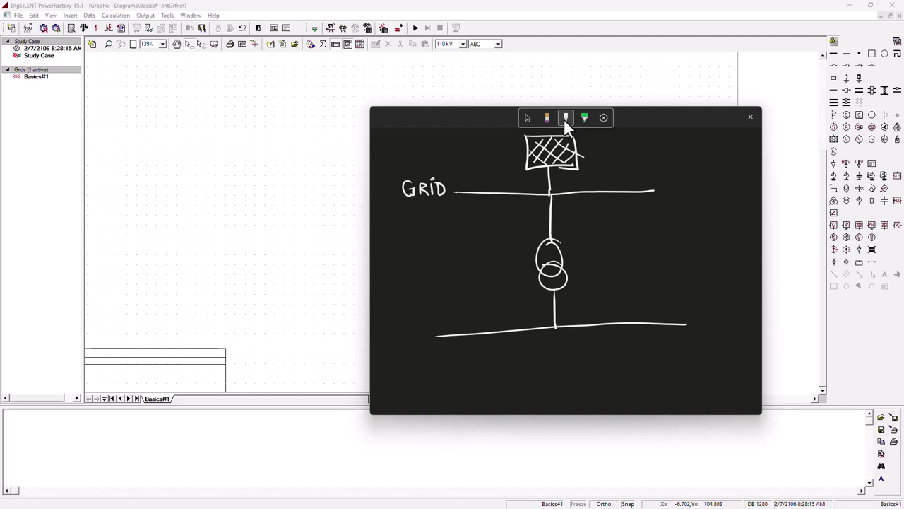
# Label the sketched lower busbar Load and draw a load arrow beneath it.
pyautogui.moveTo(379, 329)
pyautogui.mouseDown()
pyautogui.moveTo(387, 344)
pyautogui.moveTo(393, 335)
pyautogui.moveTo(412, 342)
pyautogui.mouseUp()
pyautogui.moveTo(425, 332); pyautogui.dragTo(424, 343)
pyautogui.moveTo(556, 325); pyautogui.dragTo(556, 349)
pyautogui.moveTo(575, 349)
pyautogui.mouseDown()
pyautogui.moveTo(545, 351)
pyautogui.moveTo(560, 372)
pyautogui.moveTo(577, 348)
pyautogui.mouseUp()
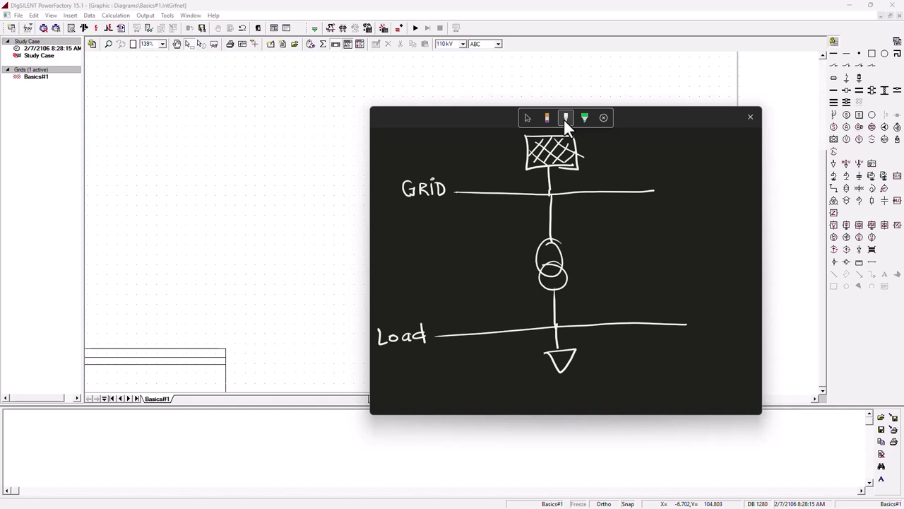
# Mark the sketched GRID busbar 132kV, the Load busbar 33 kV and the transformer 132kV/33 kV, and leave the whiteboard.
pyautogui.moveTo(665, 184)
pyautogui.mouseDown()
pyautogui.moveTo(666, 194)
pyautogui.moveTo(690, 193)
pyautogui.moveTo(713, 183)
pyautogui.mouseUp()
pyautogui.moveTo(694, 319)
pyautogui.mouseDown()
pyautogui.moveTo(695, 329)
pyautogui.moveTo(728, 326)
pyautogui.mouseUp()
pyautogui.moveTo(735, 314)
pyautogui.mouseDown()
pyautogui.moveTo(738, 324)
pyautogui.moveTo(743, 314)
pyautogui.mouseUp()
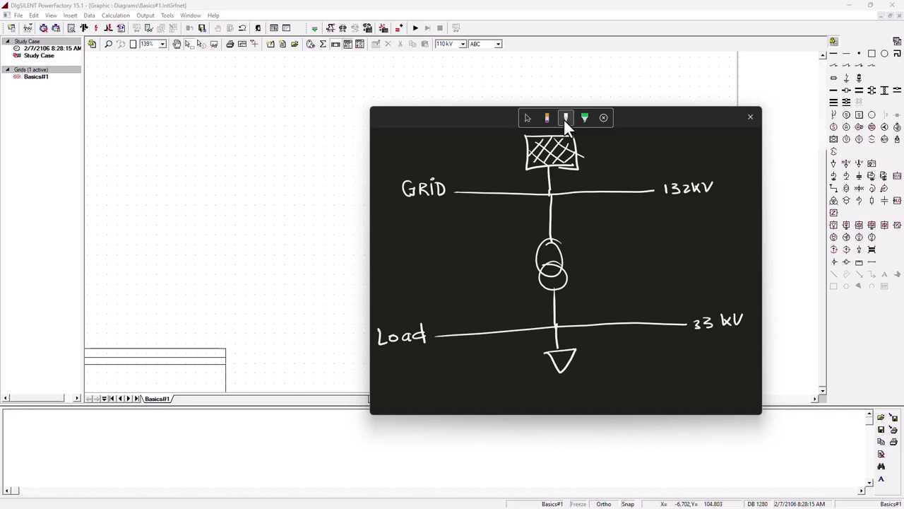
pyautogui.moveTo(590, 246)
pyautogui.mouseDown()
pyautogui.moveTo(590, 259)
pyautogui.moveTo(632, 248)
pyautogui.mouseUp()
pyautogui.moveTo(640, 240); pyautogui.dragTo(639, 267)
pyautogui.moveTo(650, 251); pyautogui.dragTo(658, 264)
pyautogui.moveTo(671, 251)
pyautogui.mouseDown()
pyautogui.moveTo(679, 264)
pyautogui.moveTo(696, 250)
pyautogui.mouseUp()
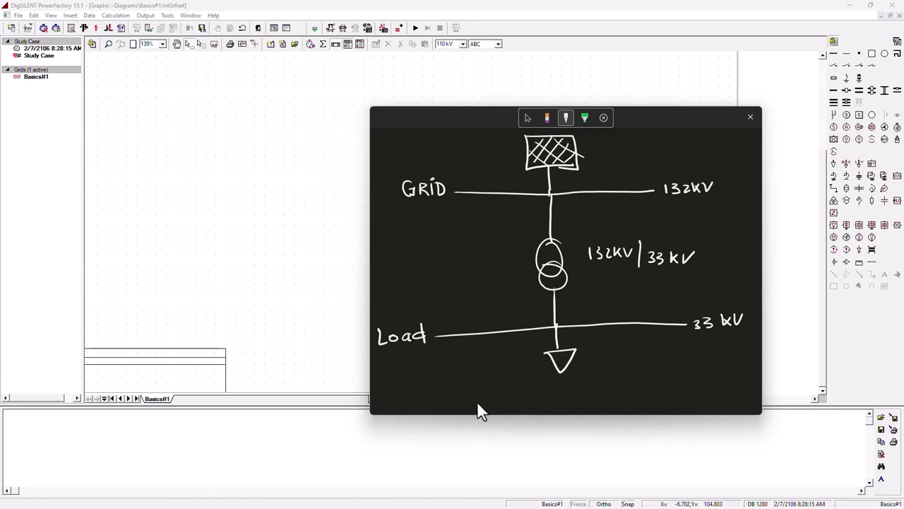
pyautogui.press('Escape')
pyautogui.click(342, 6)
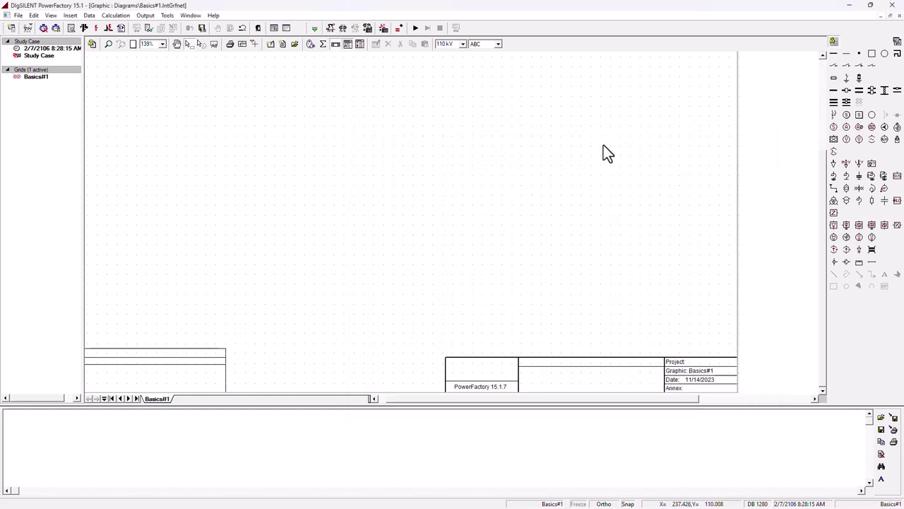
# Place two single busbar systems on the Basics#1 diagram, one directly below the other.
pyautogui.click(835, 91)
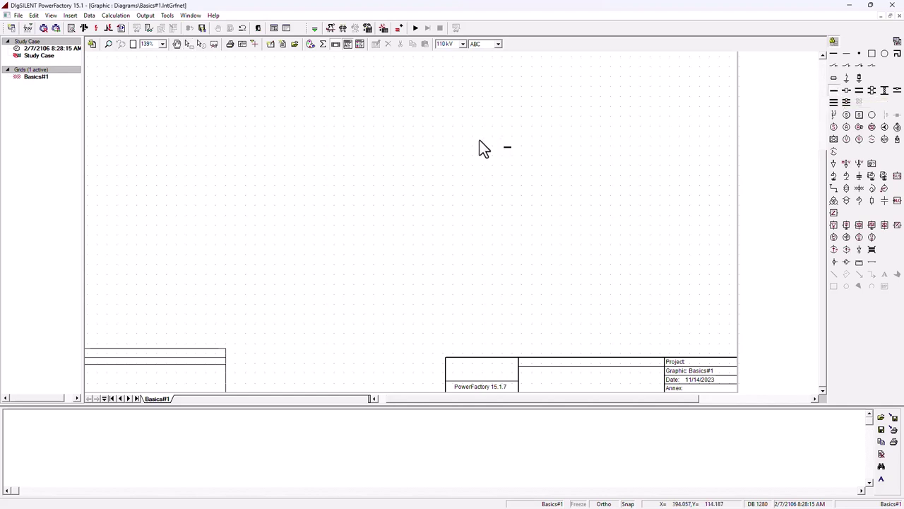
pyautogui.click(304, 134)
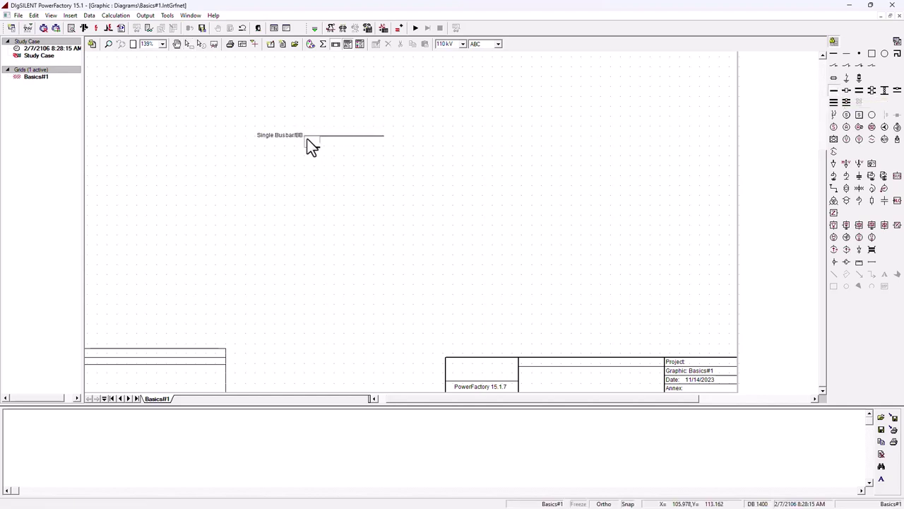
pyautogui.click(304, 254)
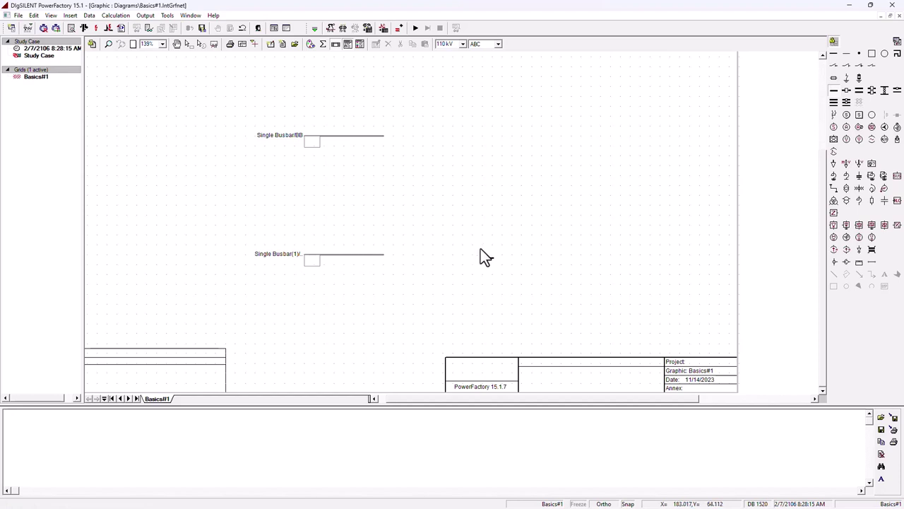
pyautogui.press('Escape')
# Set the upper busbar's line-line nominal voltage to 132 kV and apply it to all internal terminals of its substation.
pyautogui.click(347, 136)
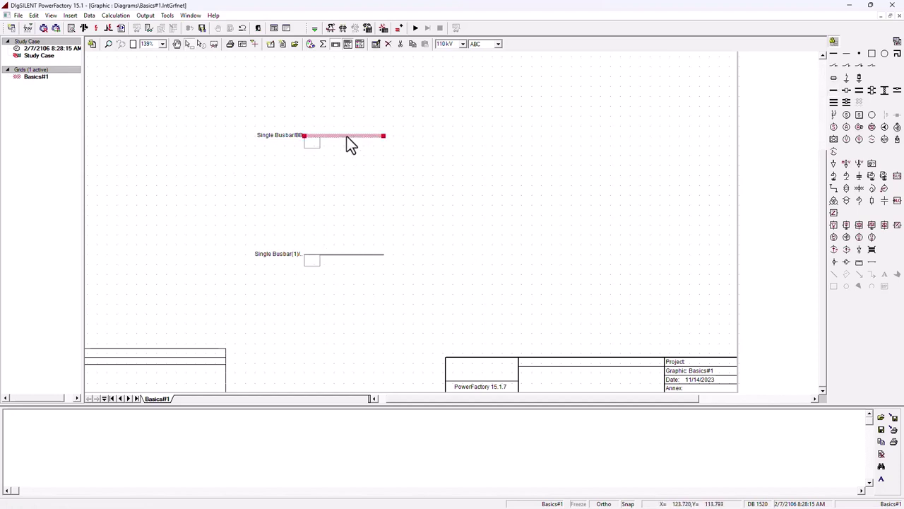
pyautogui.doubleClick(347, 137)
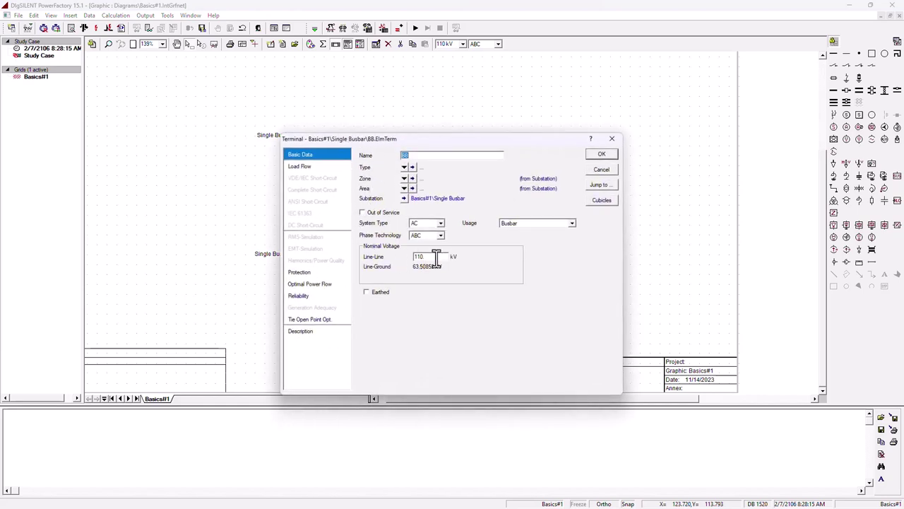
pyautogui.moveTo(433, 257); pyautogui.dragTo(384, 256)
pyautogui.write('132')
pyautogui.click(601, 154)
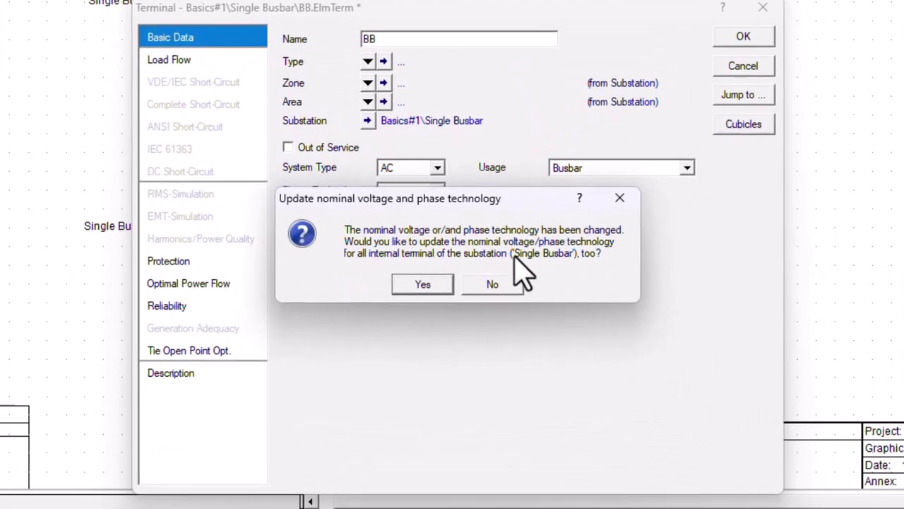
pyautogui.click(428, 293)
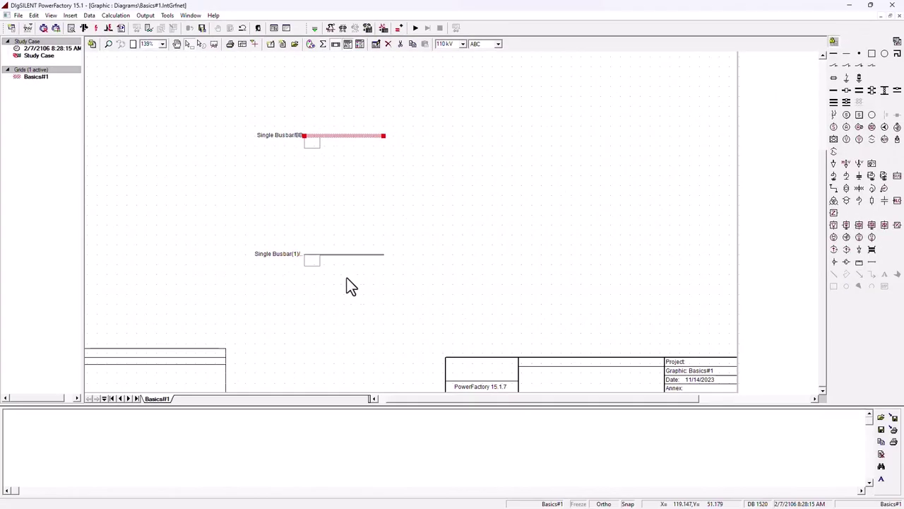
# Set the lower busbar's line-line nominal voltage to the sketched load-bus value and apply it to its substation's internal terminals.
pyautogui.click(258, 270)
pyautogui.click(258, 229)
pyautogui.doubleClick(347, 255)
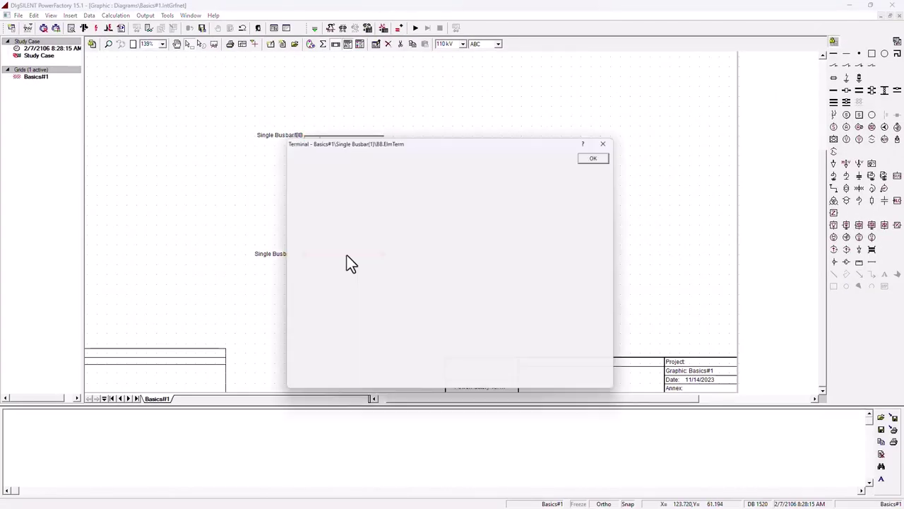
pyautogui.click(313, 157)
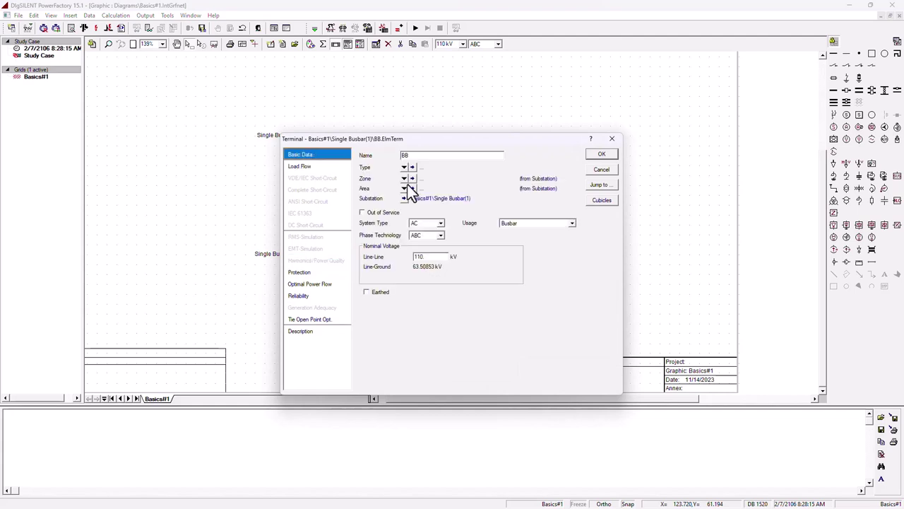
pyautogui.doubleClick(431, 257)
pyautogui.click(601, 154)
pyautogui.click(430, 284)
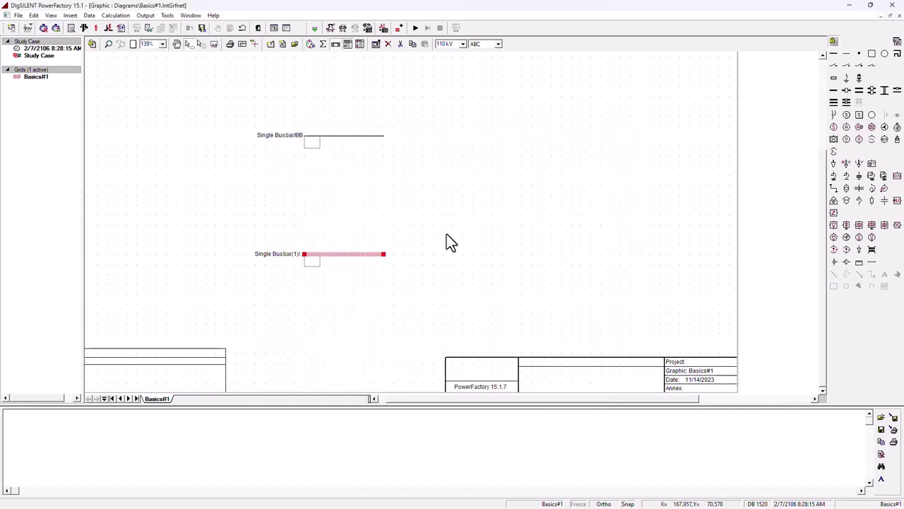
pyautogui.click(446, 233)
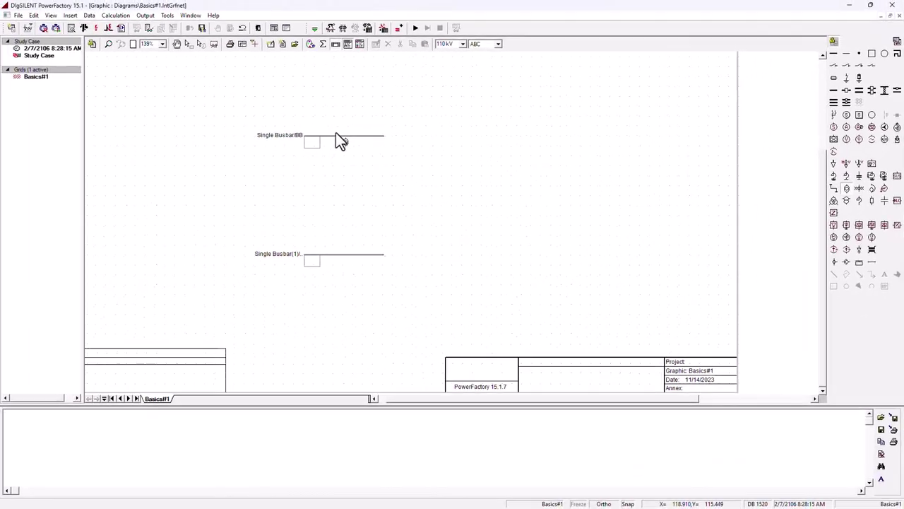
# Connect a two-winding transformer from bay 1 of the upper busbar to bay 1 of the lower busbar.
pyautogui.doubleClick(338, 137)
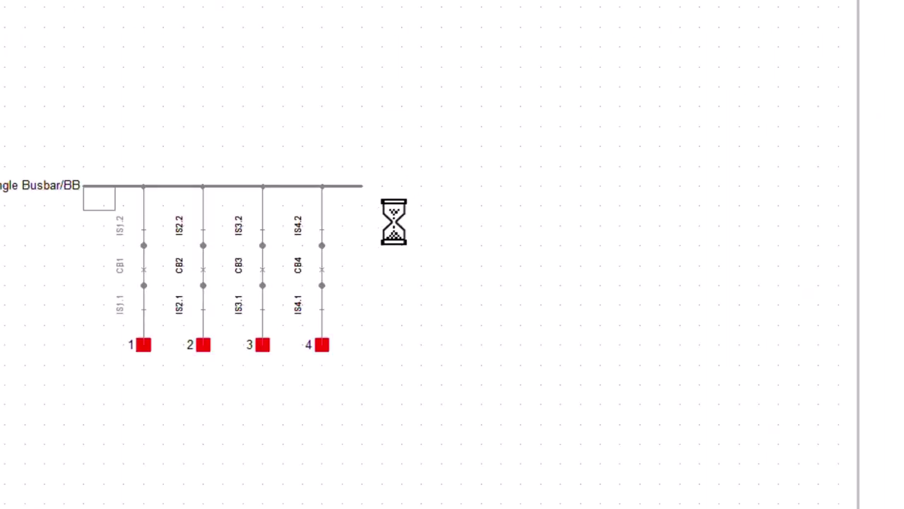
pyautogui.click(144, 352)
pyautogui.click(171, 422)
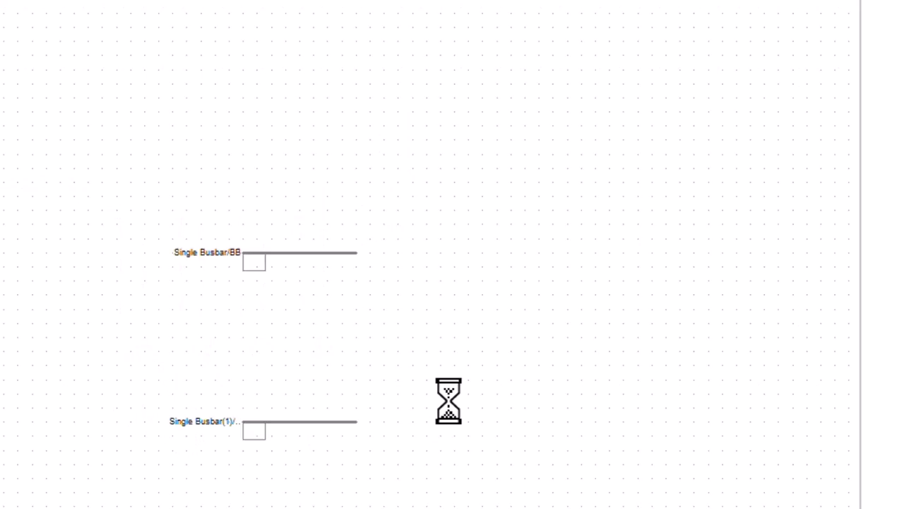
pyautogui.click(284, 423)
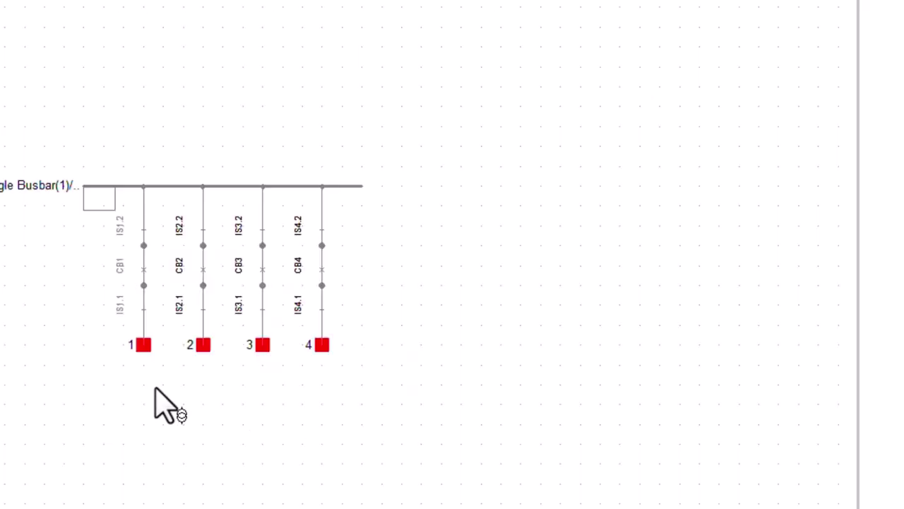
pyautogui.click(141, 347)
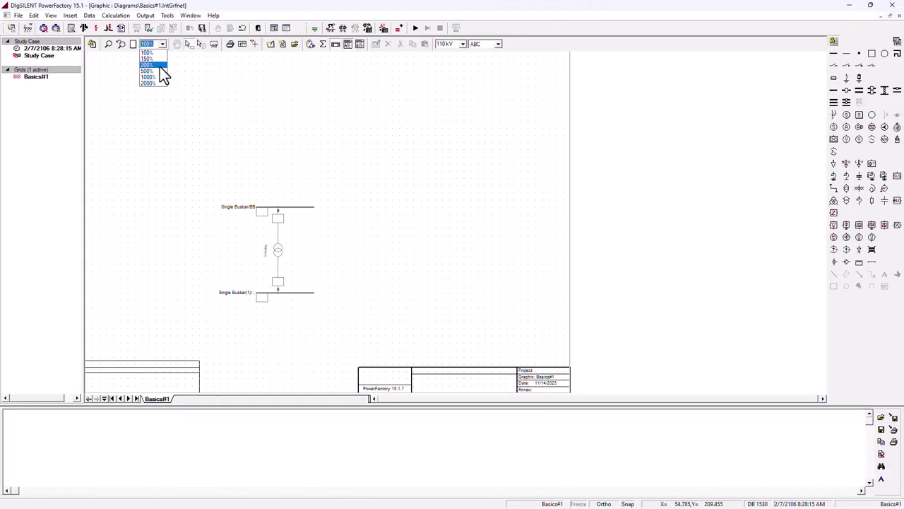
# Connect an external grid to bay 2 of the upper busbar and a general load to bay 2 of the lower busbar.
pyautogui.click(148, 65)
pyautogui.moveTo(477, 399); pyautogui.dragTo(416, 400)
pyautogui.moveTo(823, 191); pyautogui.dragTo(823, 212)
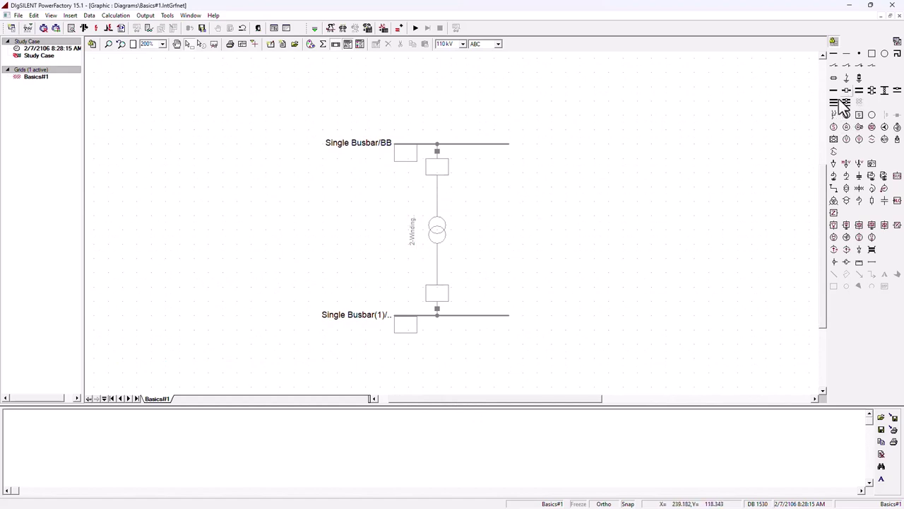
pyautogui.click(835, 141)
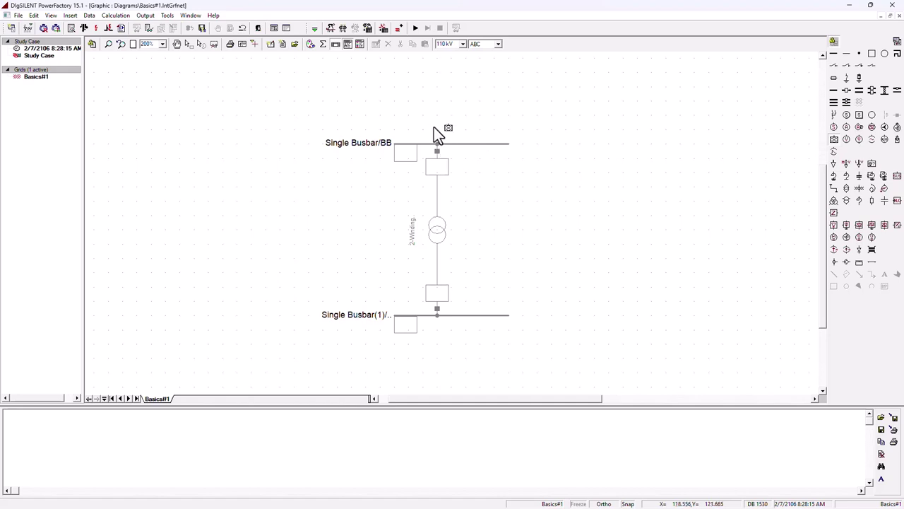
pyautogui.click(438, 146)
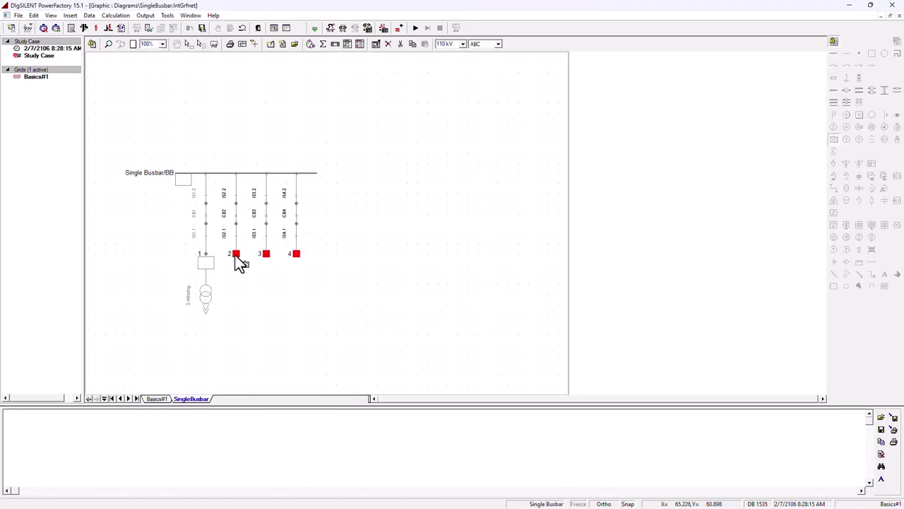
pyautogui.click(238, 258)
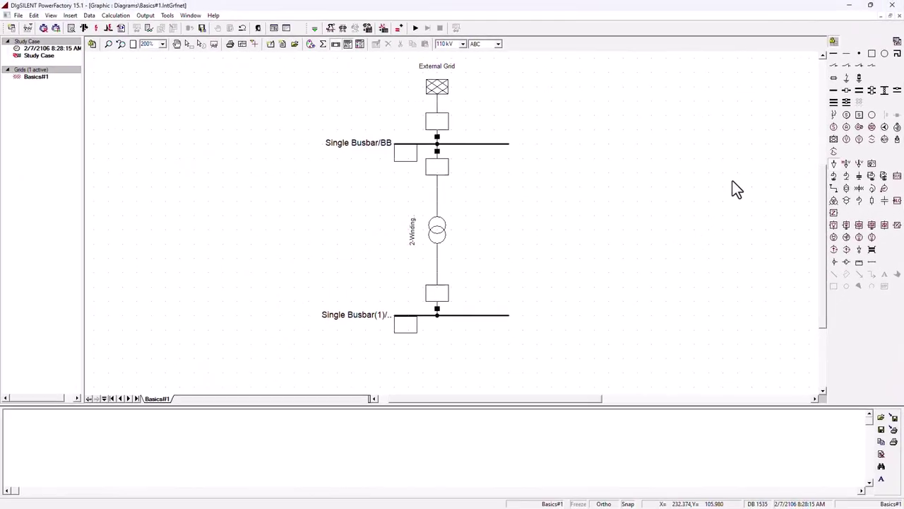
pyautogui.doubleClick(439, 318)
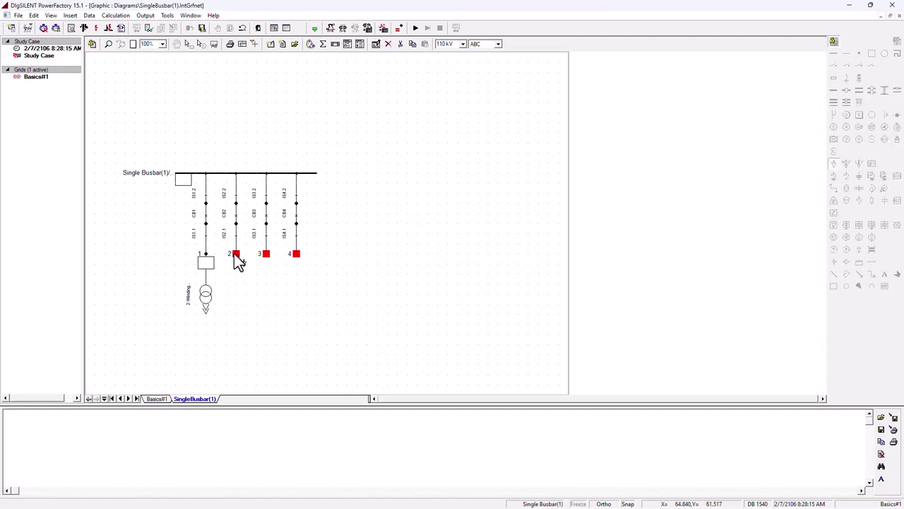
pyautogui.hotkey('ctrl', 'F4')
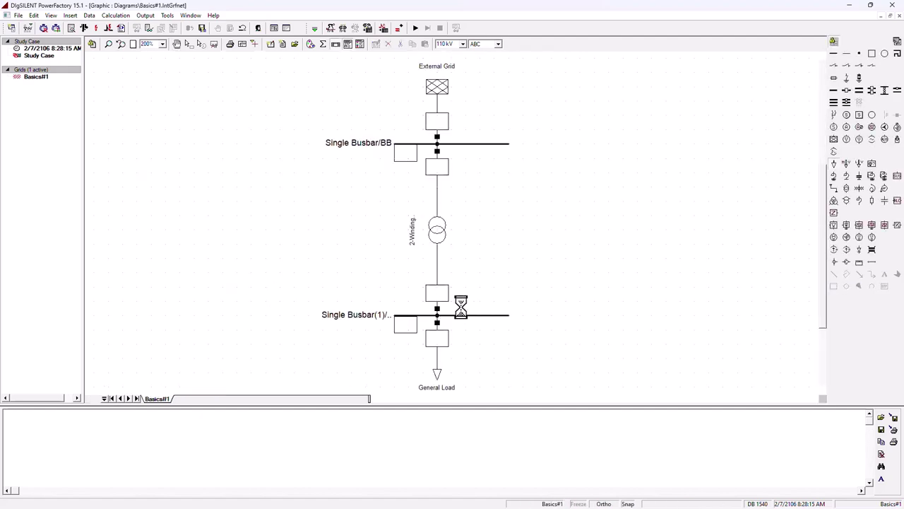
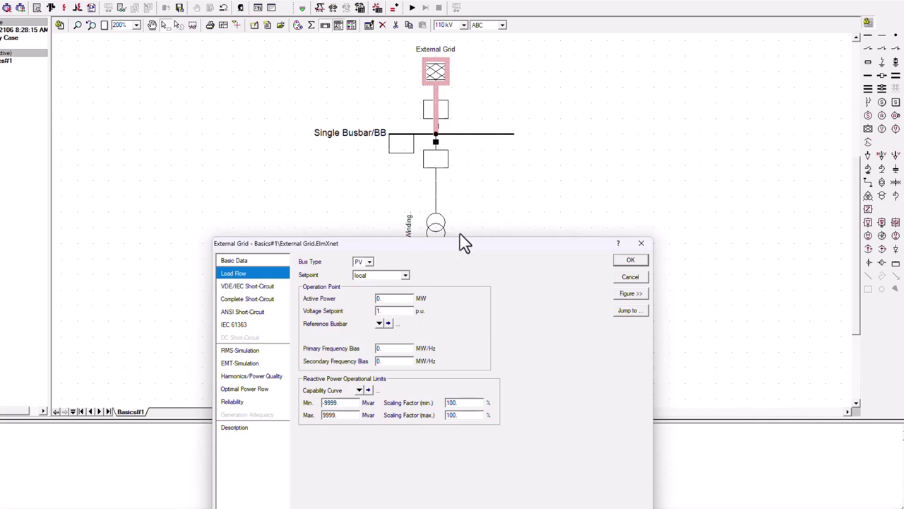
# Set the external grid's load flow bus type to SL and apply the change.
pyautogui.click(367, 262)
pyautogui.click(362, 285)
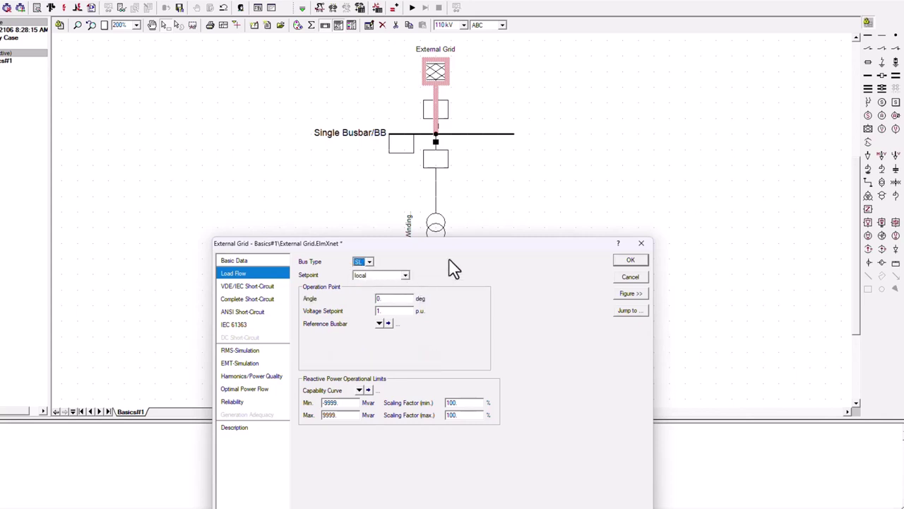
pyautogui.moveTo(467, 247); pyautogui.dragTo(514, 177)
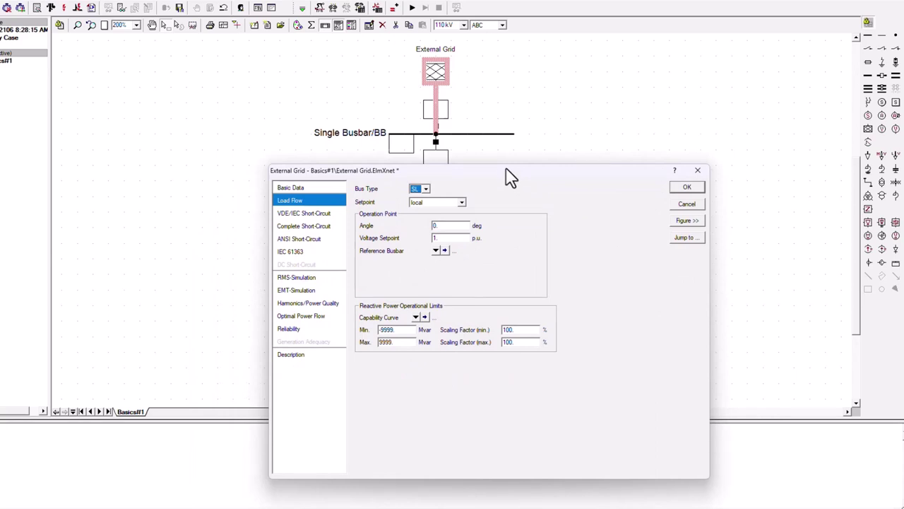
pyautogui.moveTo(527, 177); pyautogui.dragTo(464, 180)
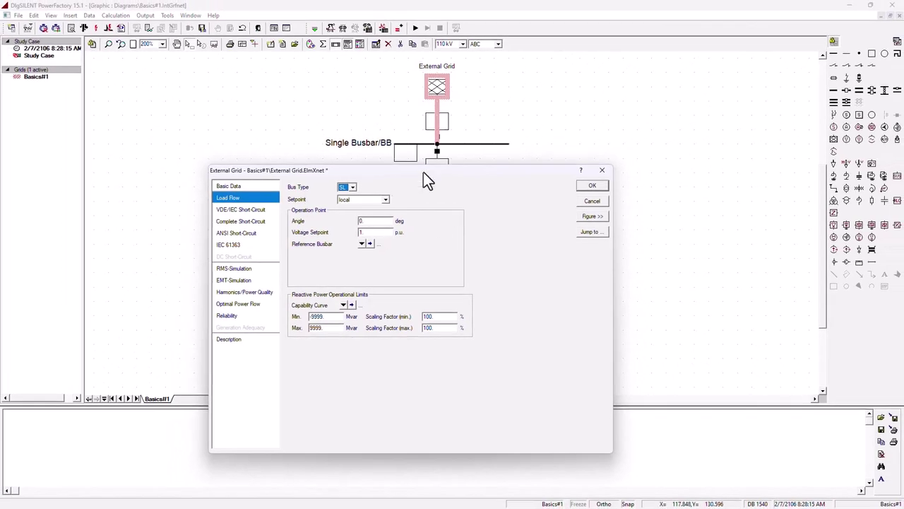
pyautogui.moveTo(423, 172); pyautogui.dragTo(482, 175)
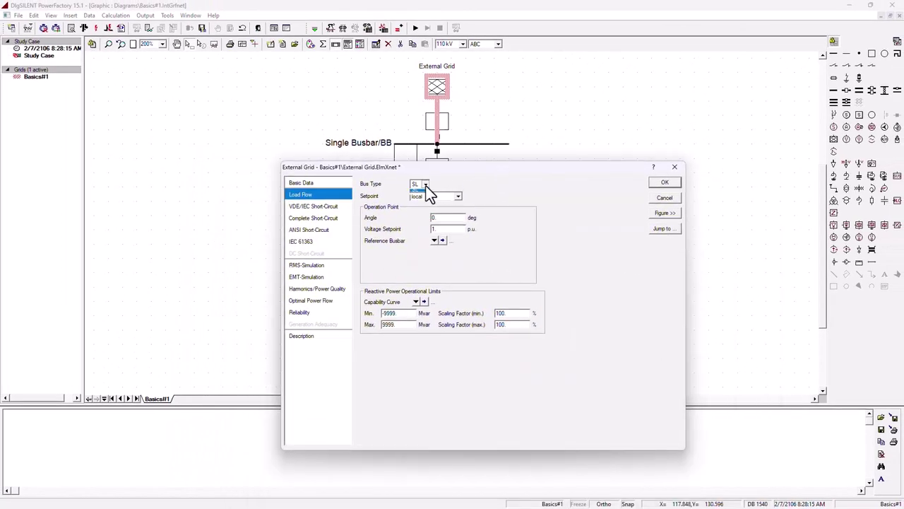
pyautogui.moveTo(493, 169); pyautogui.dragTo(387, 193)
pyautogui.moveTo(444, 194); pyautogui.dragTo(490, 197)
pyautogui.click(358, 215)
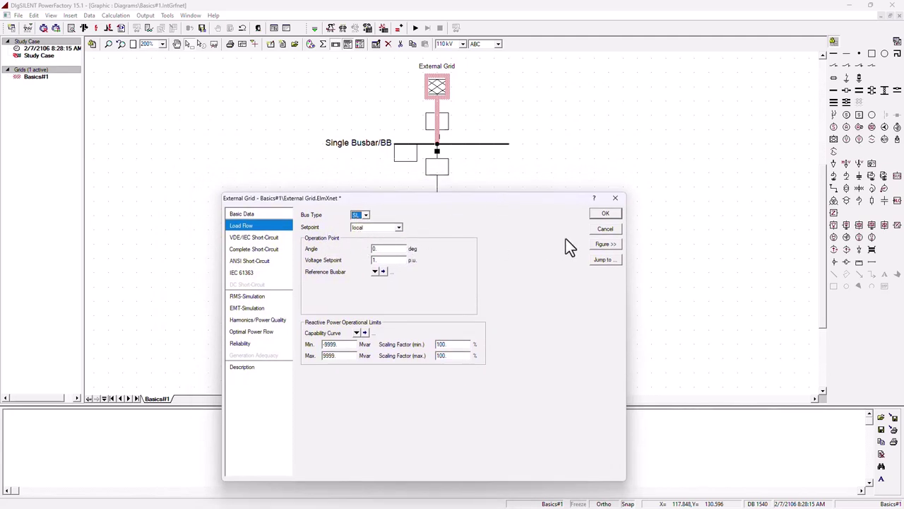
pyautogui.click(604, 214)
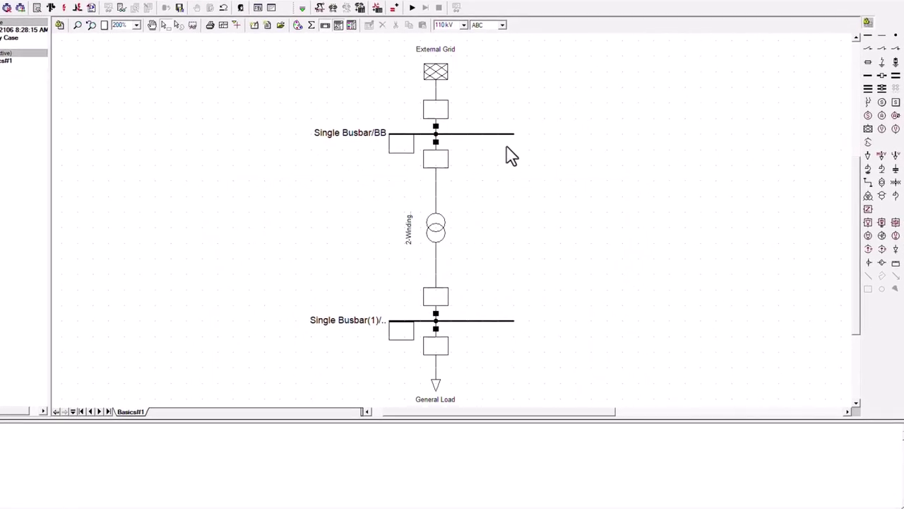
# Rename the upper busbar's substation as GRID.
pyautogui.doubleClick(473, 134)
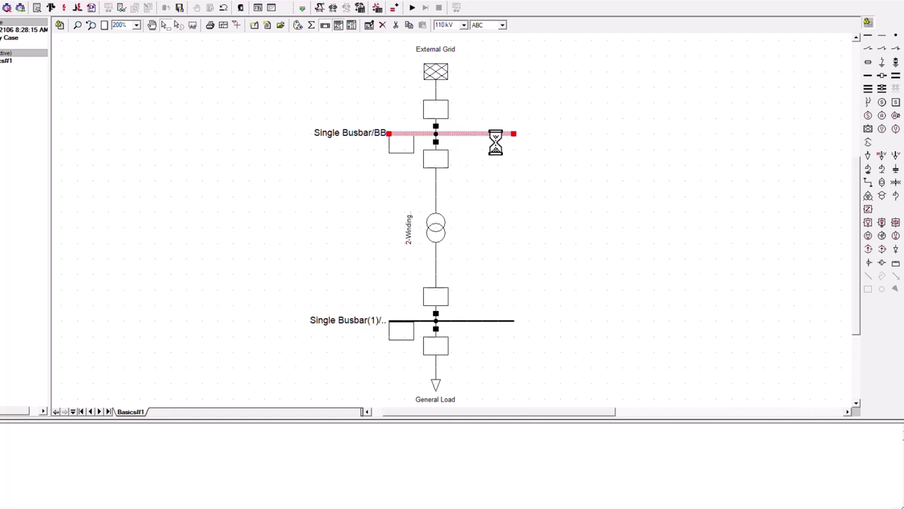
pyautogui.click(322, 146)
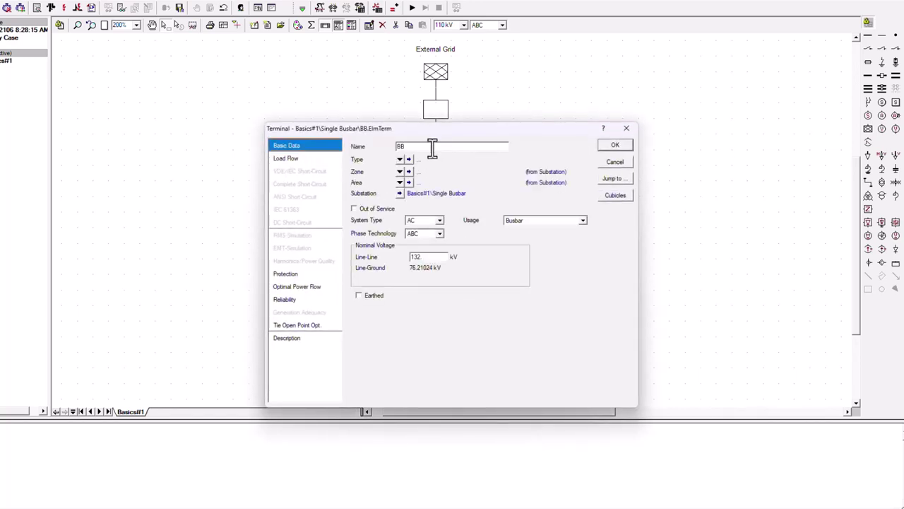
pyautogui.click(401, 193)
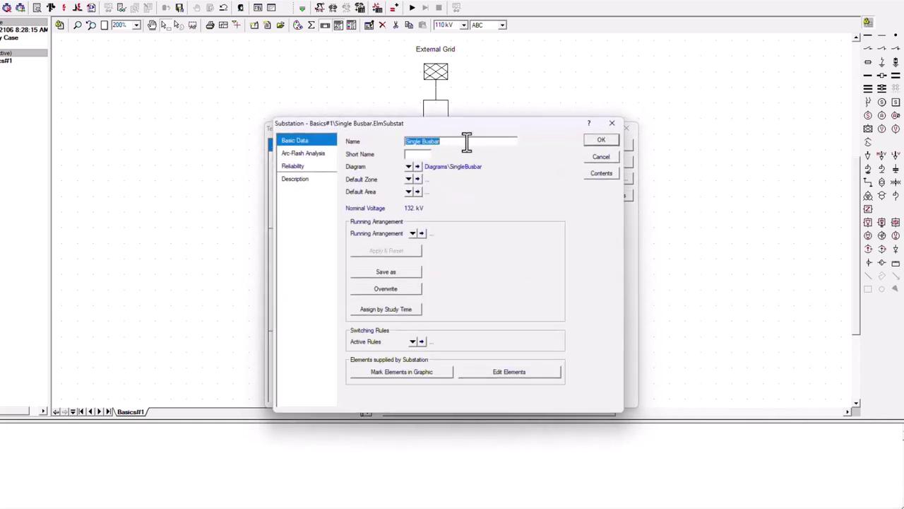
pyautogui.write('GRID')
pyautogui.click(612, 140)
pyautogui.click(614, 146)
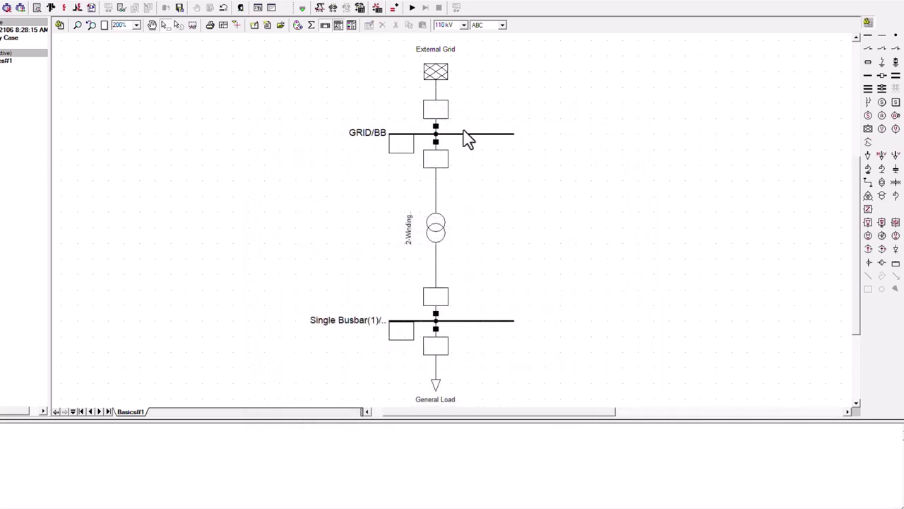
# Rename the lower busbar's substation as LOAD.
pyautogui.click(485, 321)
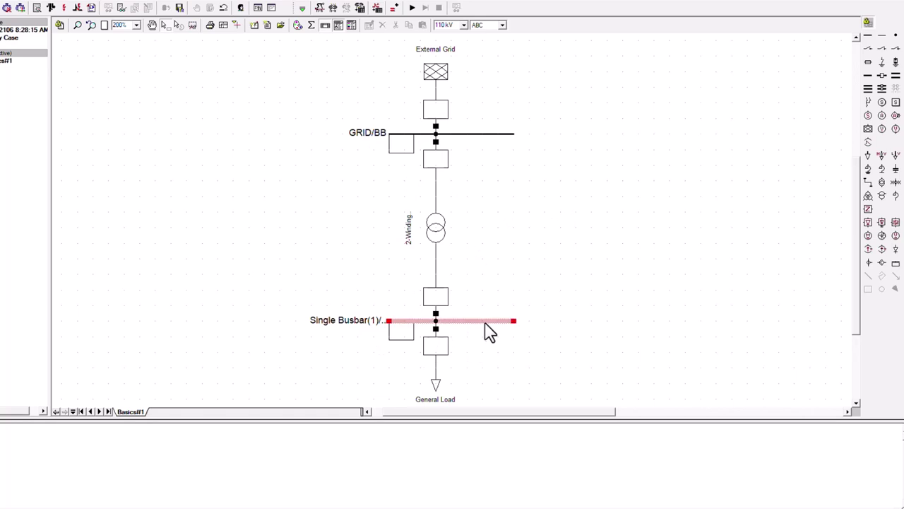
pyautogui.doubleClick(490, 326)
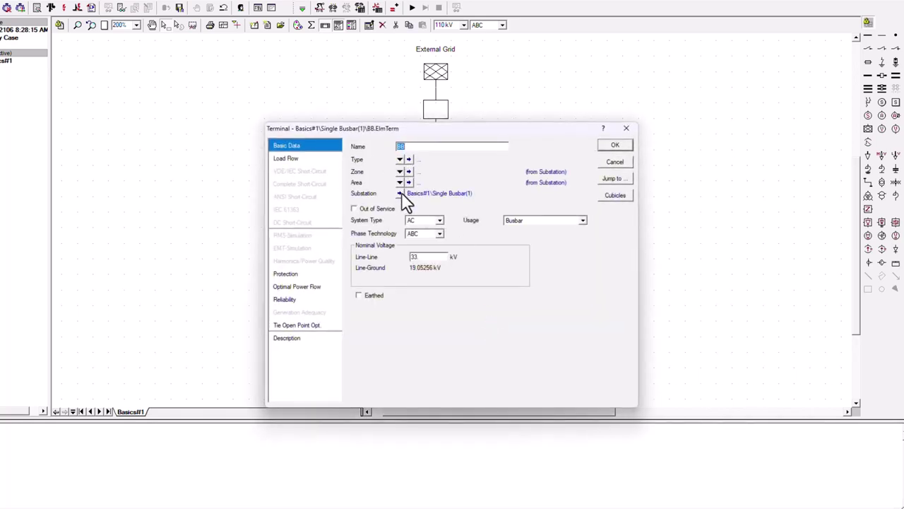
pyautogui.click(438, 192)
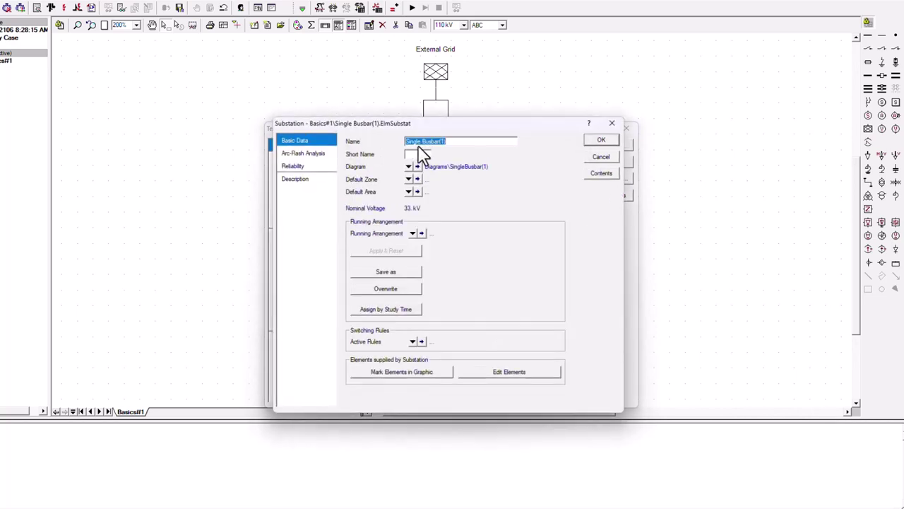
pyautogui.write('LOAD')
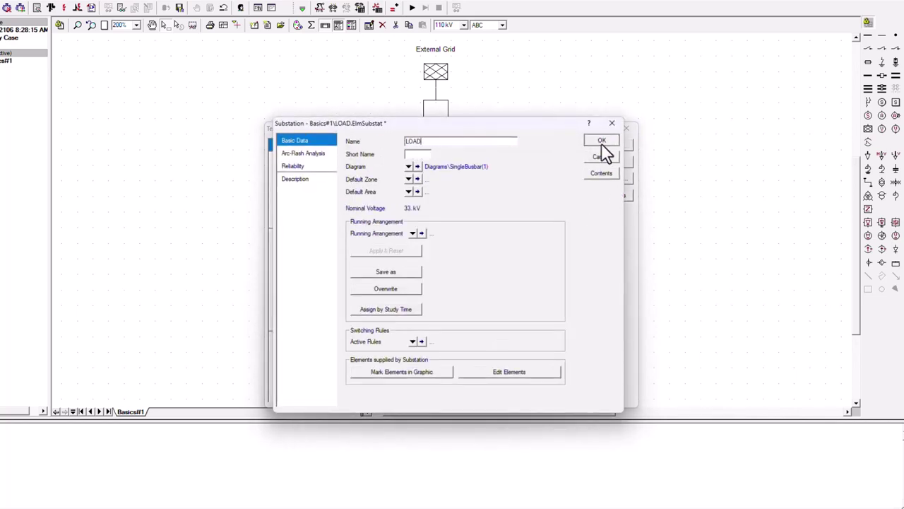
pyautogui.click(600, 140)
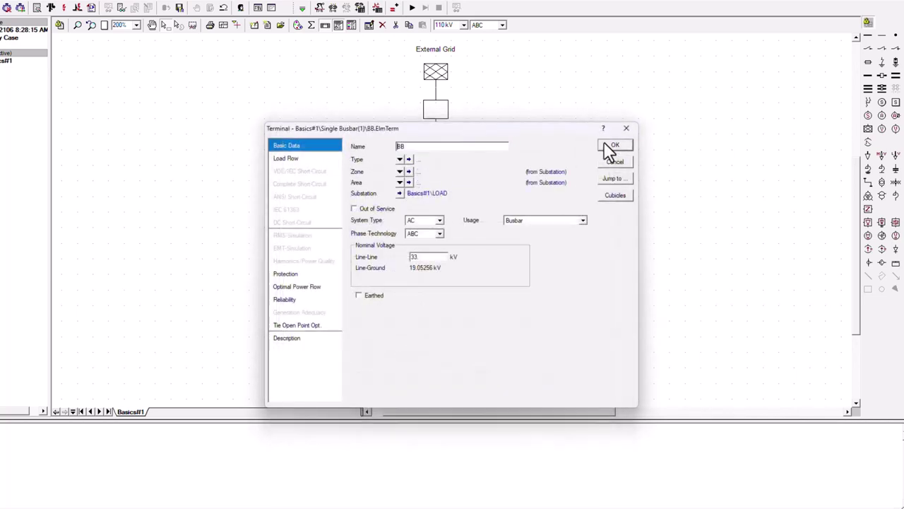
pyautogui.click(606, 145)
pyautogui.click(576, 275)
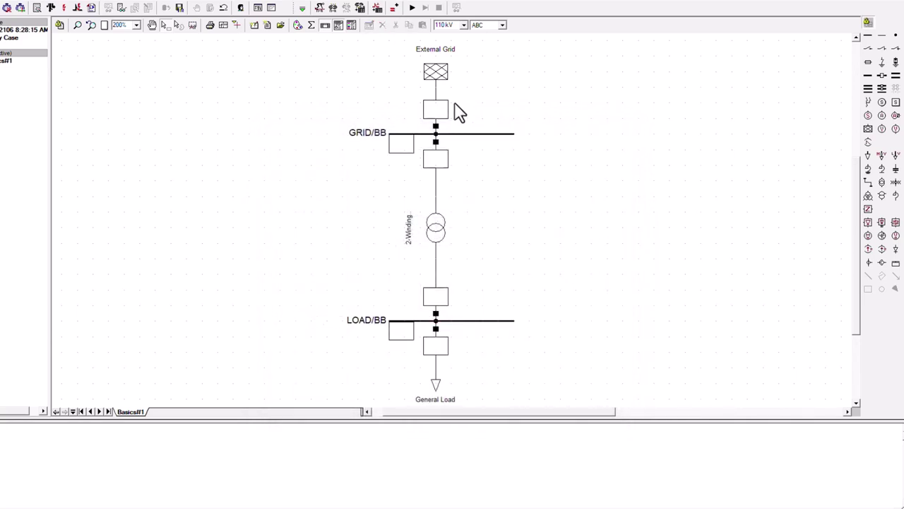
# Create a new project type for the two-winding transformer between the GRID and LOAD busbars.
pyautogui.click(436, 240)
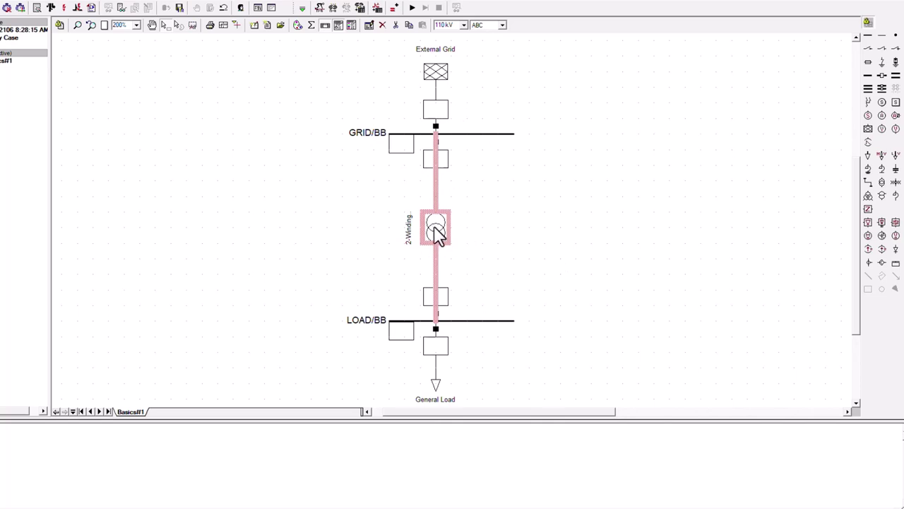
pyautogui.doubleClick(436, 227)
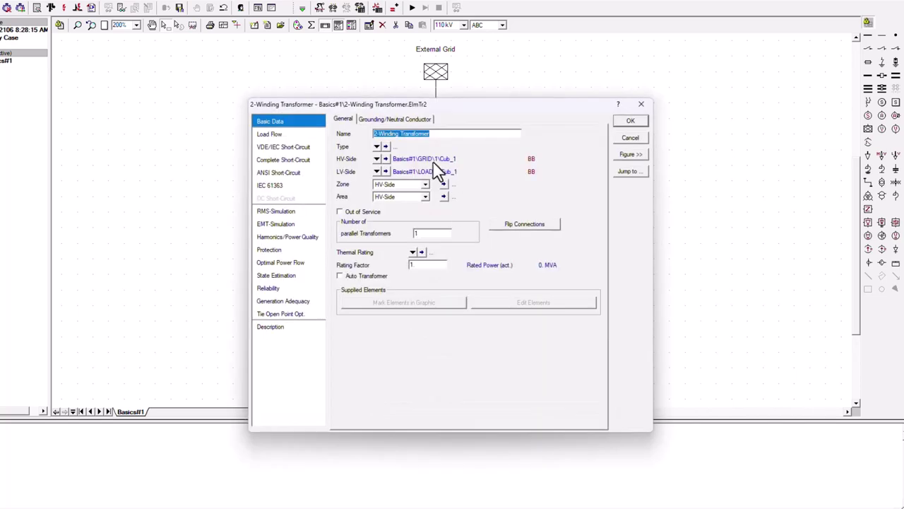
pyautogui.moveTo(465, 112); pyautogui.dragTo(434, 94)
pyautogui.click(431, 126)
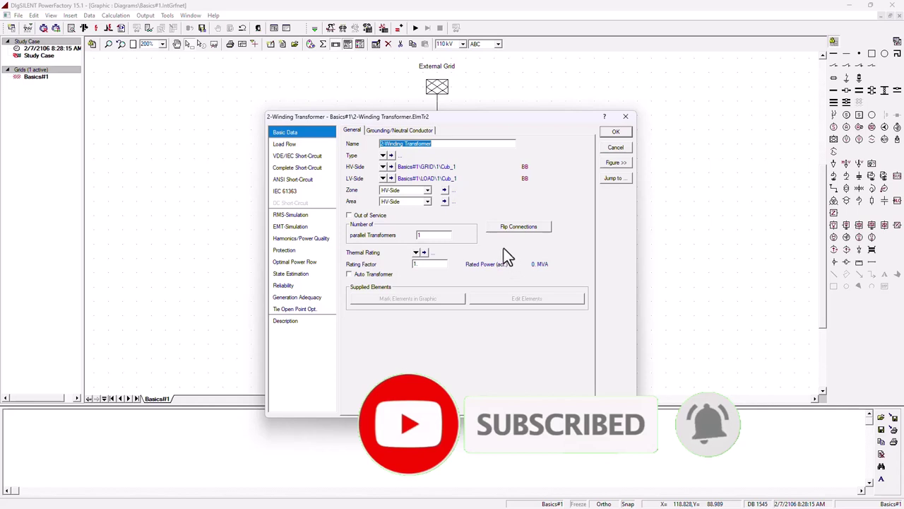
pyautogui.click(383, 155)
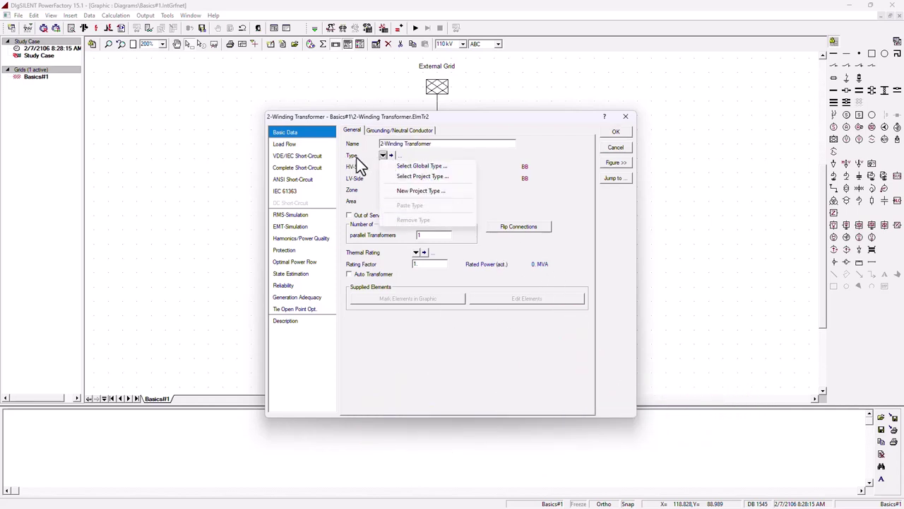
pyautogui.click(362, 167)
pyautogui.click(382, 157)
pyautogui.click(419, 192)
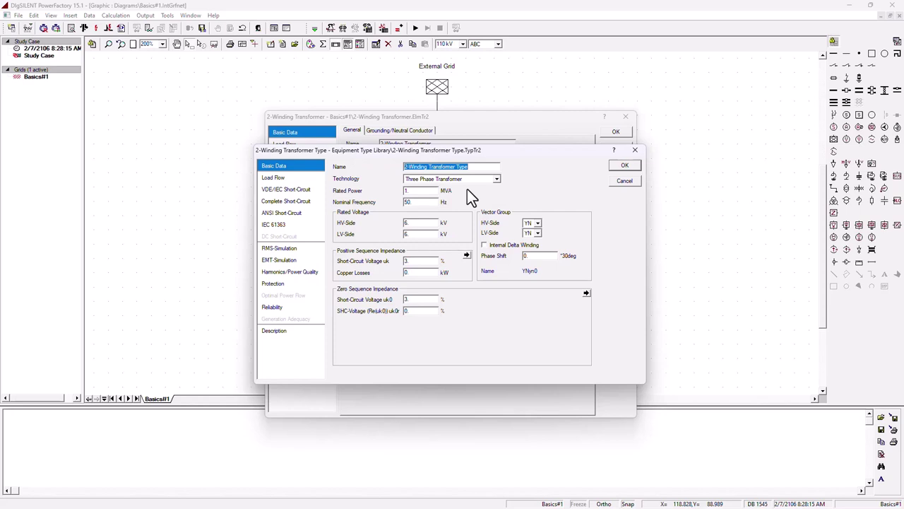
# Set the transformer type's rated power to 20 MVA and its rated voltages to 132 kV on the HV side and 33 kV on the LV side.
pyautogui.click(431, 192)
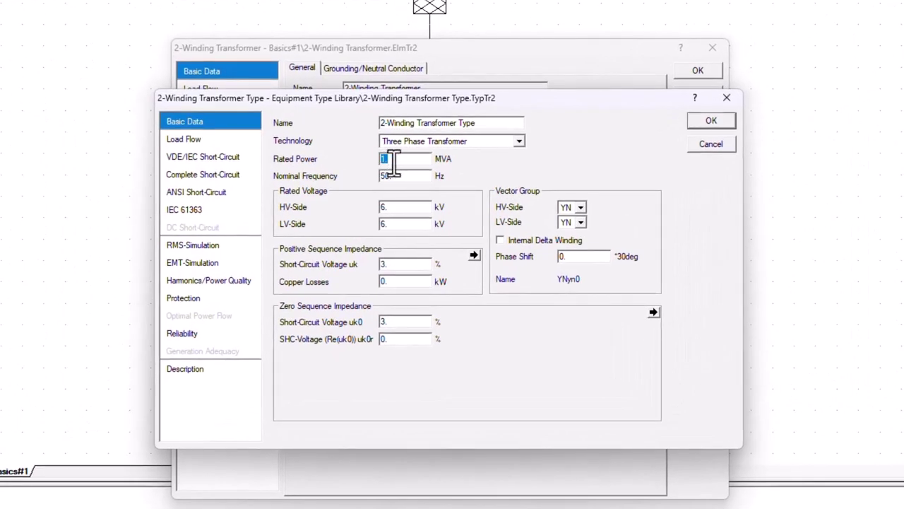
pyautogui.doubleClick(438, 192)
pyautogui.write('20')
pyautogui.click(402, 176)
pyautogui.moveTo(407, 180); pyautogui.dragTo(346, 208)
pyautogui.moveTo(406, 208); pyautogui.dragTo(344, 206)
pyautogui.write('132')
pyautogui.press('Tab')
# Set the transformer type's HV-side vector group to D and its phase shift to 5.
pyautogui.click(580, 207)
pyautogui.click(580, 231)
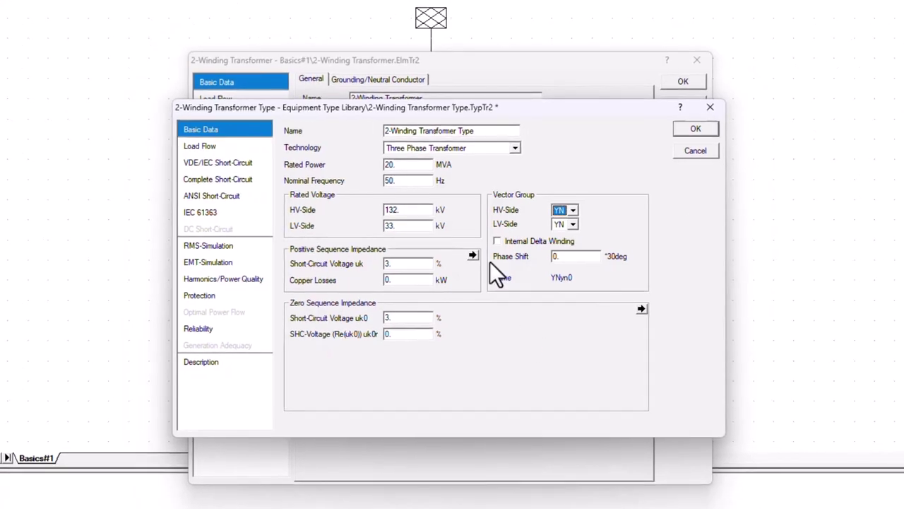
pyautogui.click(558, 210)
pyautogui.click(573, 210)
pyautogui.click(561, 255)
pyautogui.doubleClick(562, 256)
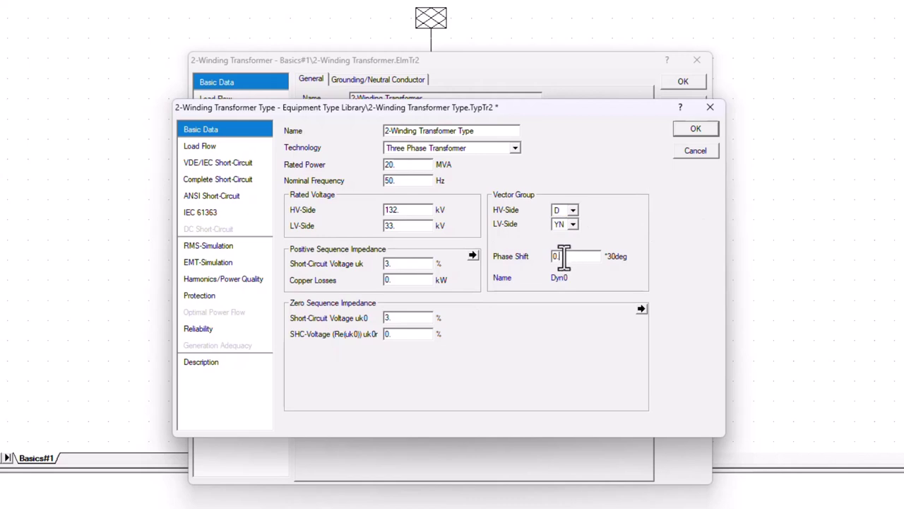
pyautogui.write('5')
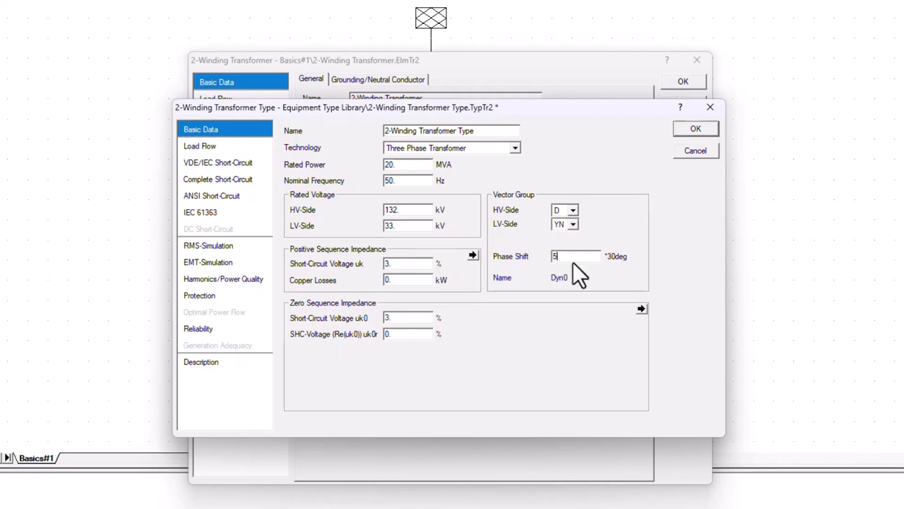
# Define the transformer type's positive sequence impedance by short-circuit voltage uk and X/R ratio, with an X/R ratio of 10.
pyautogui.click(398, 262)
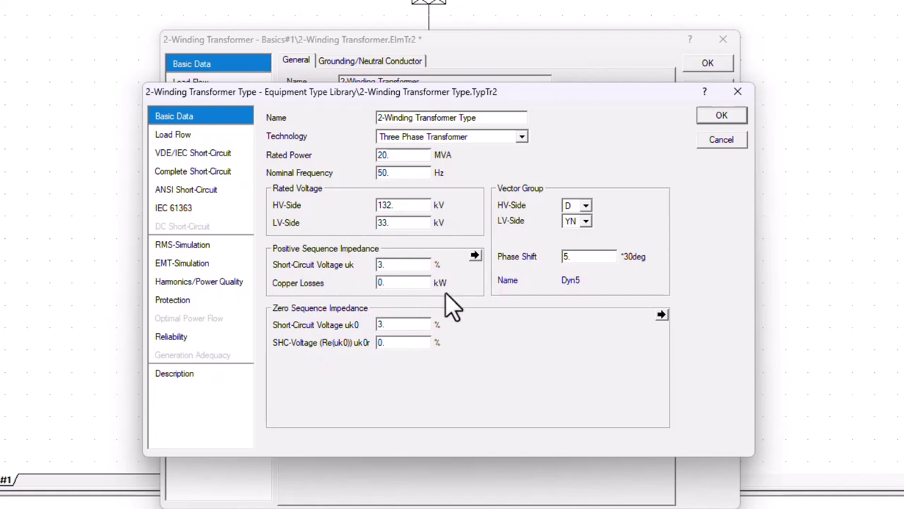
pyautogui.click(473, 255)
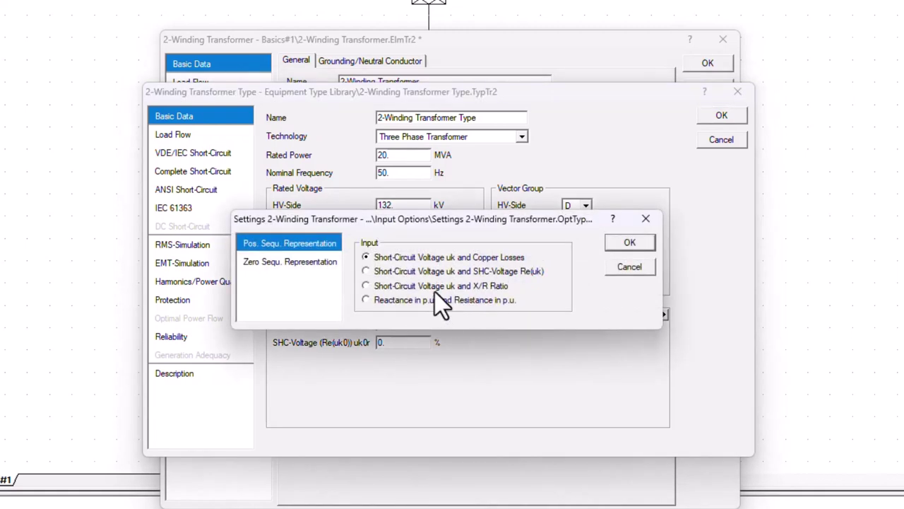
pyautogui.click(423, 286)
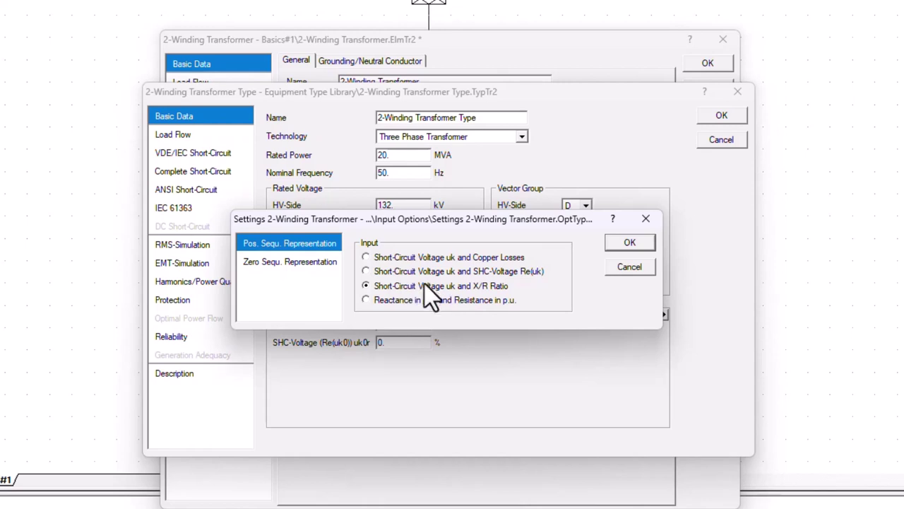
pyautogui.click(623, 242)
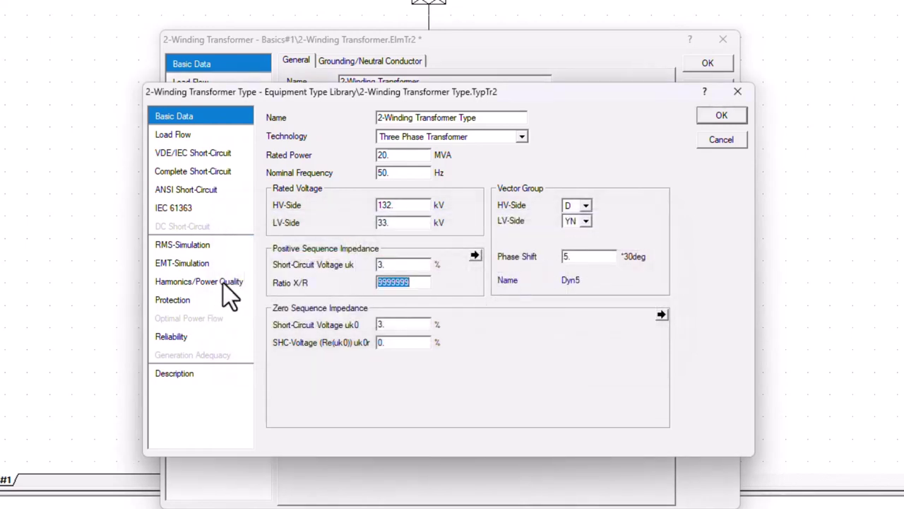
pyautogui.write('10')
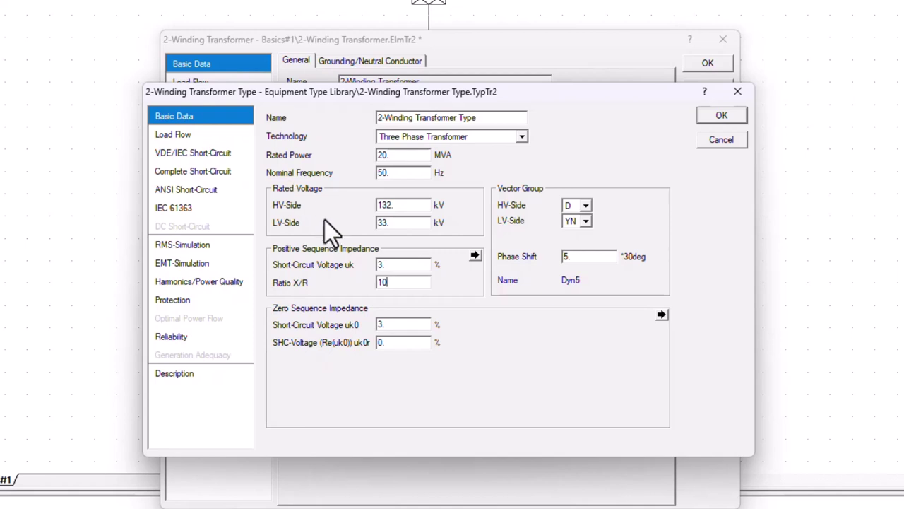
# Define the zero sequence impedance by uk0 and X0/R0 ratio with a ratio of 10, and accept the transformer type and transformer.
pyautogui.click(403, 342)
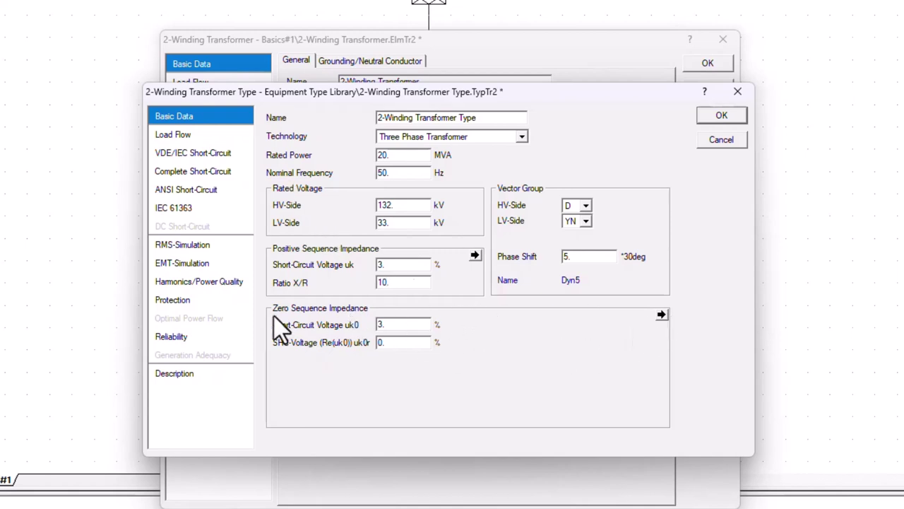
pyautogui.click(661, 315)
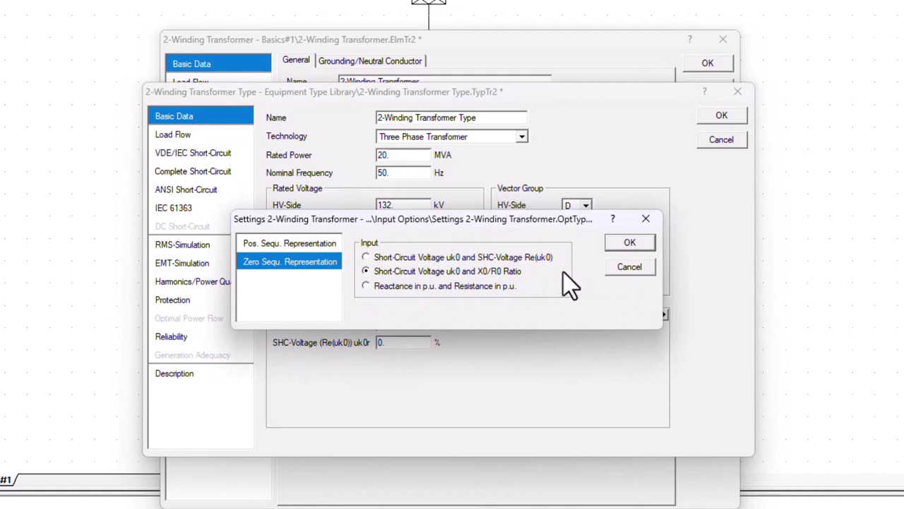
pyautogui.click(628, 243)
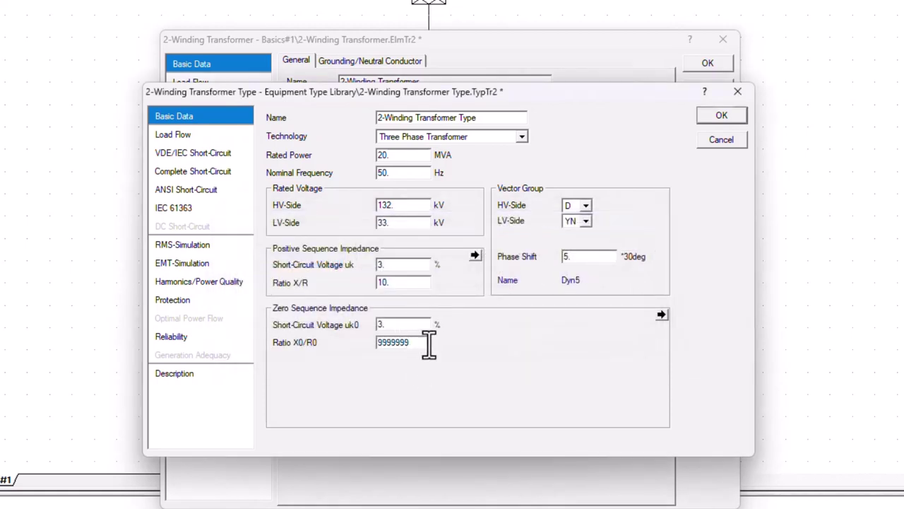
pyautogui.moveTo(429, 344); pyautogui.dragTo(269, 346)
pyautogui.write('10.')
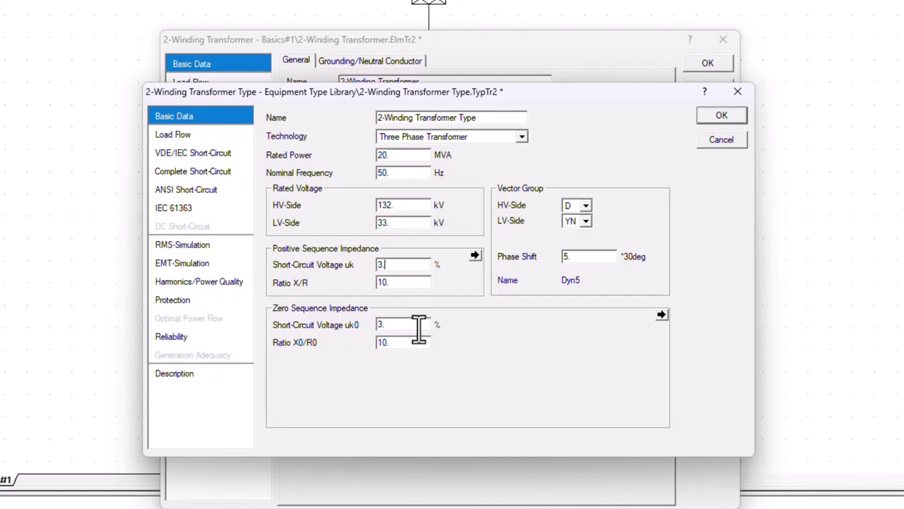
pyautogui.click(422, 325)
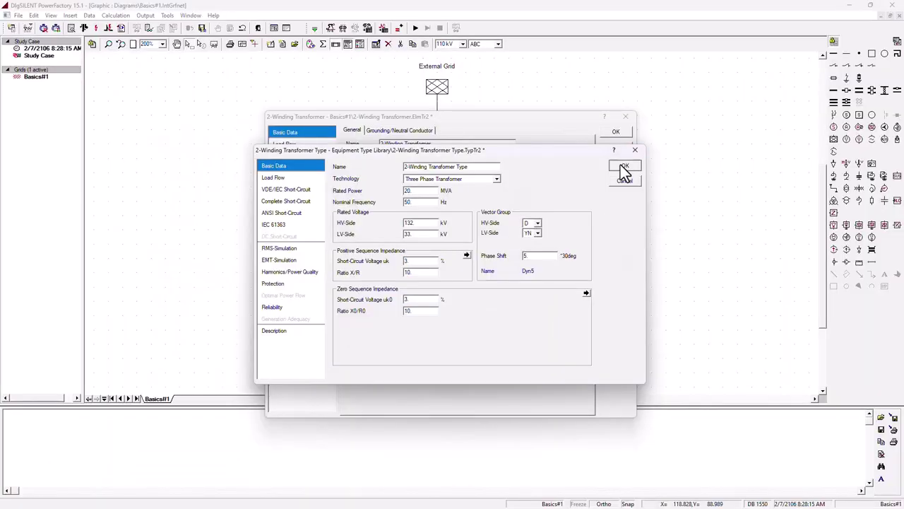
pyautogui.click(721, 115)
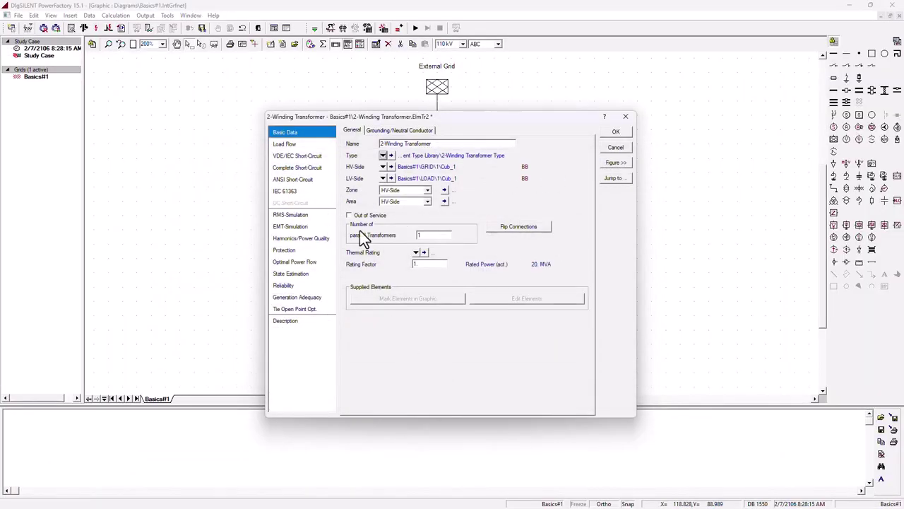
pyautogui.click(616, 132)
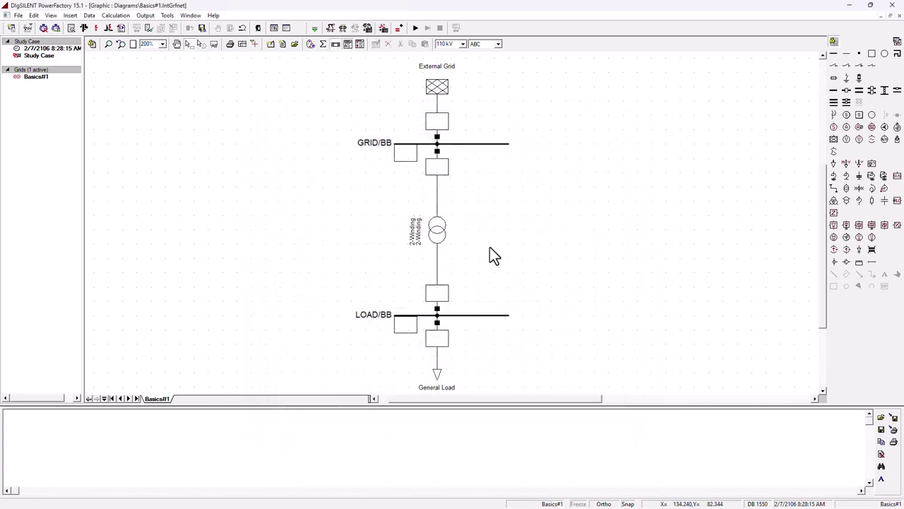
# Open the load flow data of the general load connected to the LOAD busbar.
pyautogui.click(464, 315)
pyautogui.click(452, 382)
pyautogui.click(436, 373)
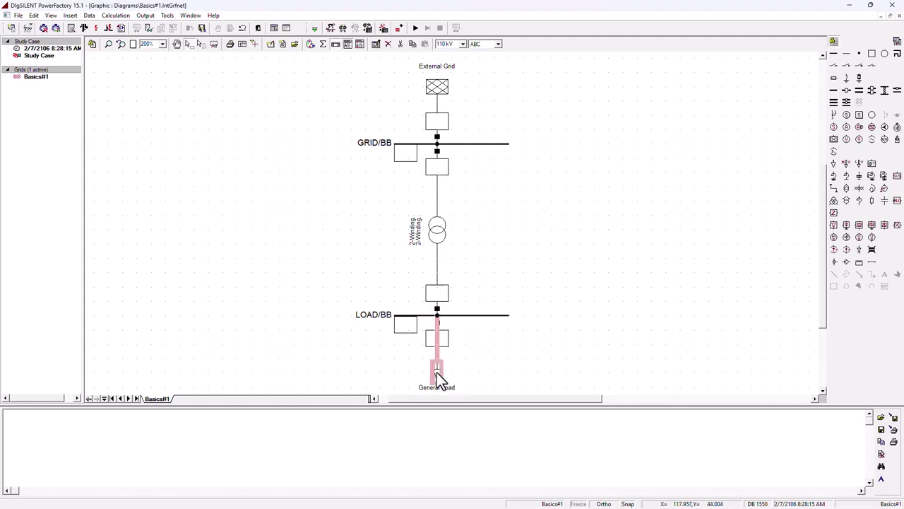
pyautogui.doubleClick(437, 372)
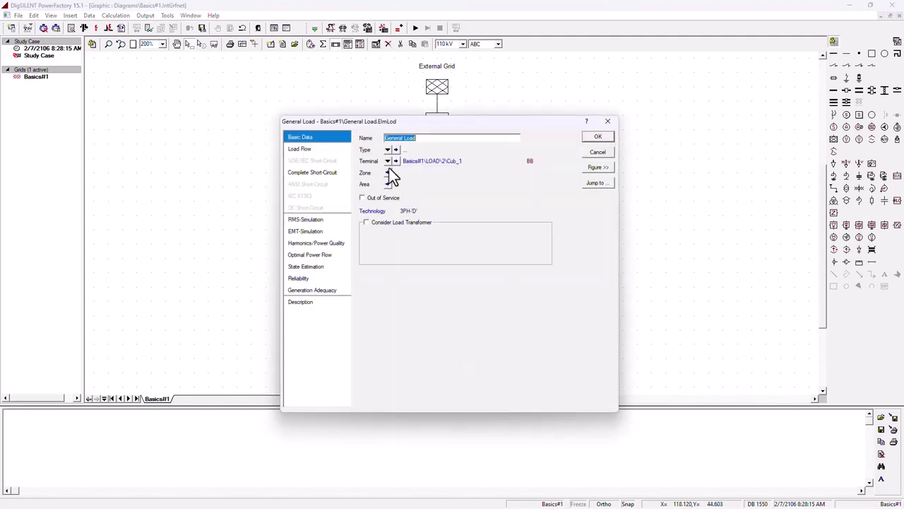
pyautogui.click(310, 149)
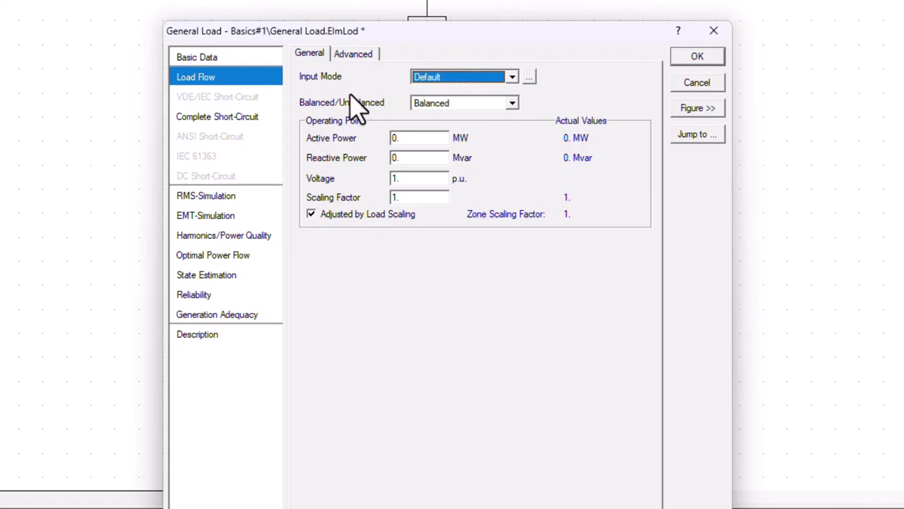
# Examine the general load's operating point fields, balanced/unbalanced setting and available input modes.
pyautogui.doubleClick(401, 138)
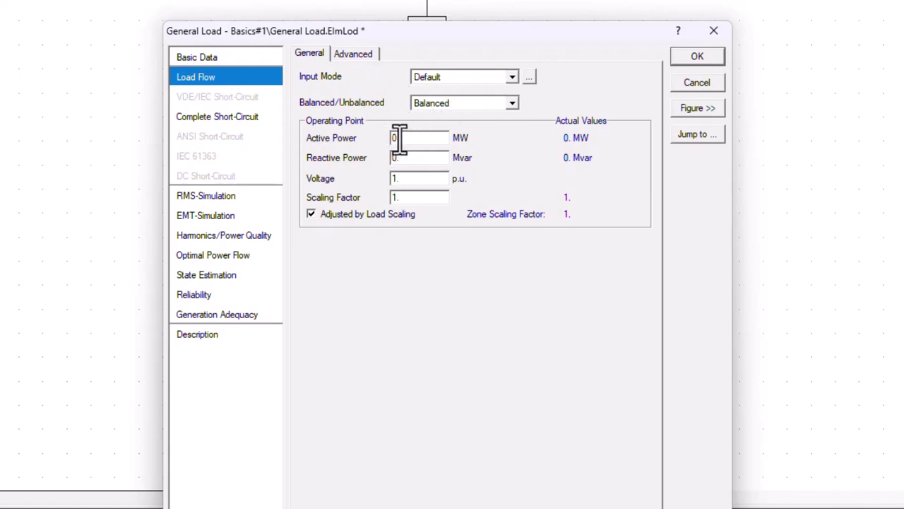
pyautogui.doubleClick(416, 158)
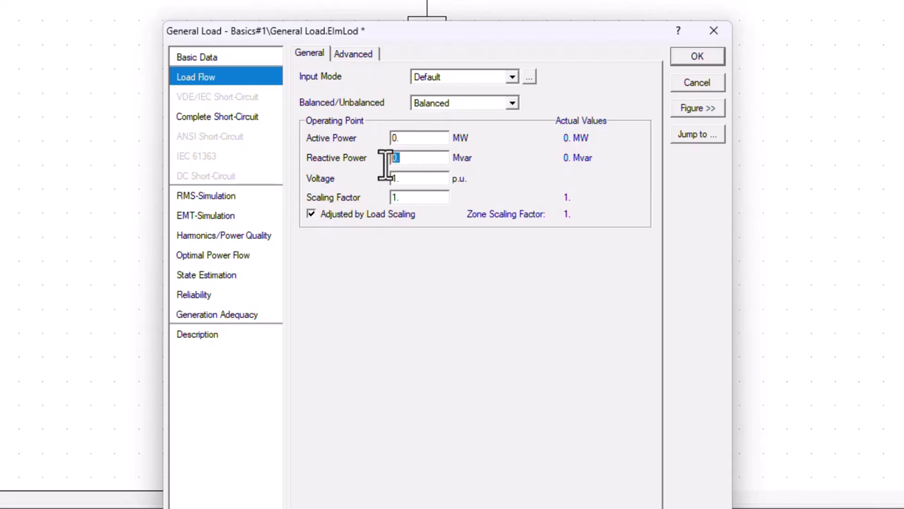
pyautogui.click(428, 178)
pyautogui.click(459, 104)
pyautogui.click(482, 294)
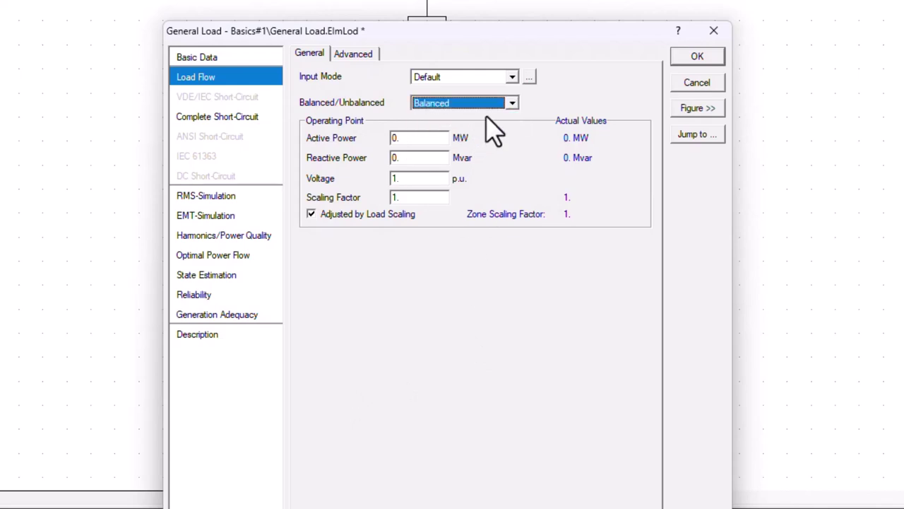
pyautogui.click(513, 77)
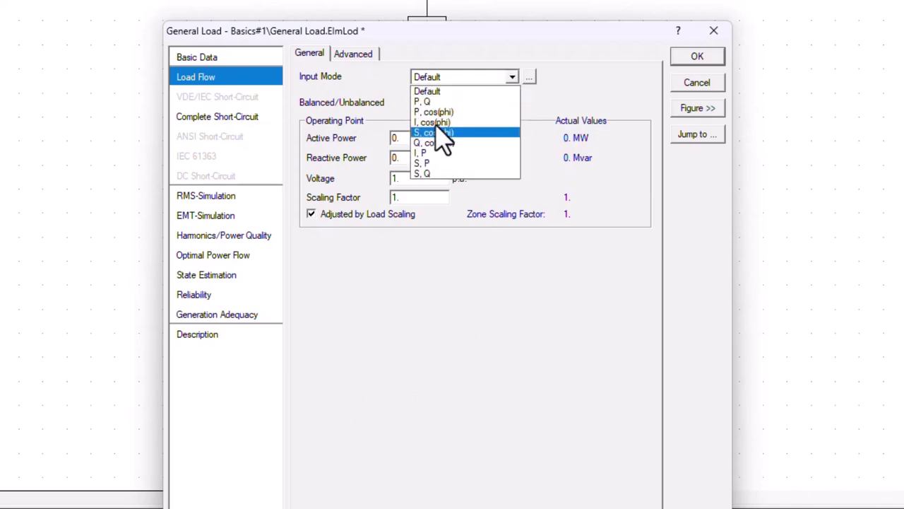
pyautogui.click(433, 92)
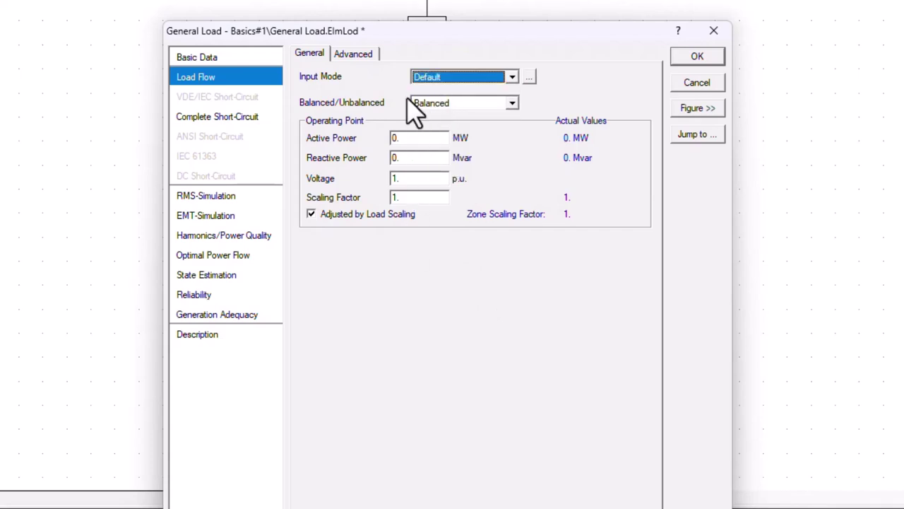
pyautogui.click(501, 77)
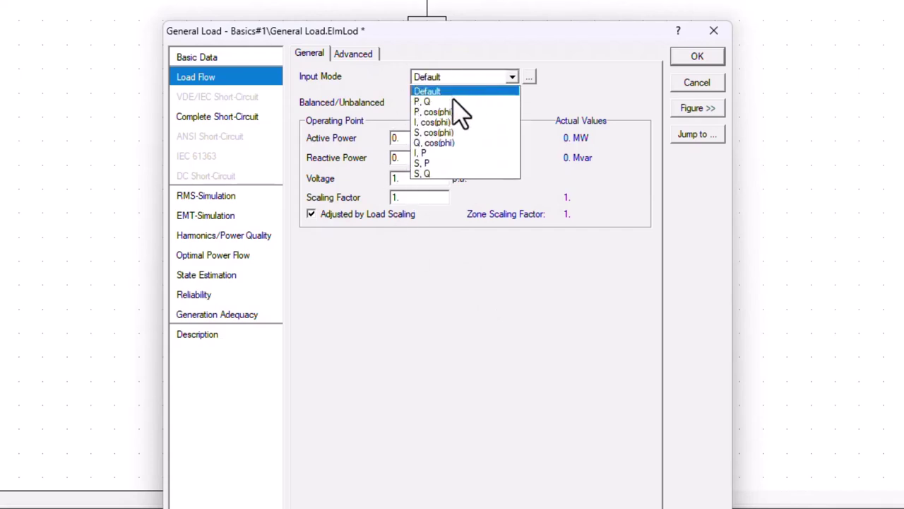
pyautogui.click(458, 101)
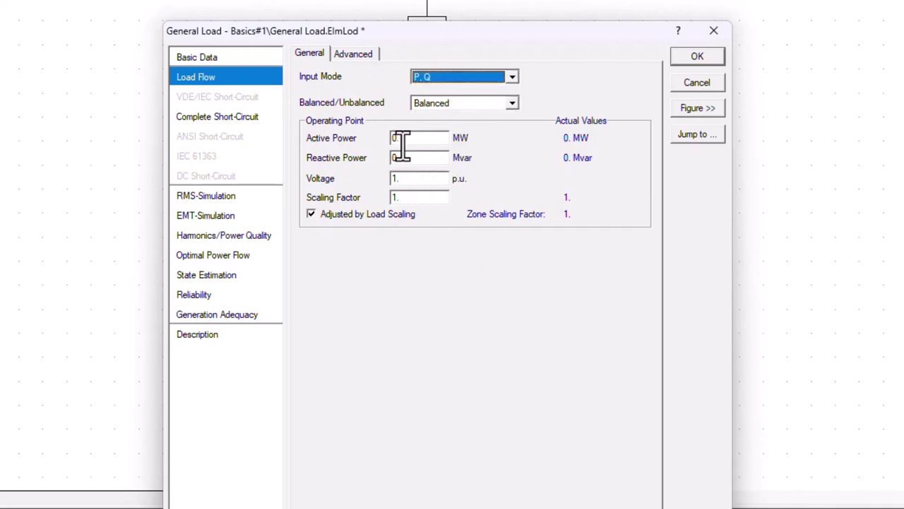
pyautogui.click(502, 78)
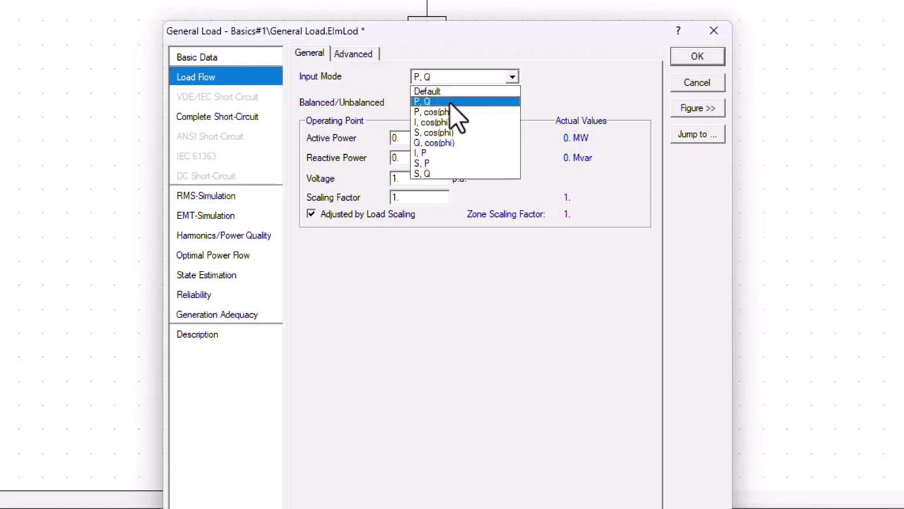
pyautogui.press('Escape')
# Set the load's input mode to P, cos(phi), with an active power of 10 MW and an inductive power factor of 1.
pyautogui.click(478, 79)
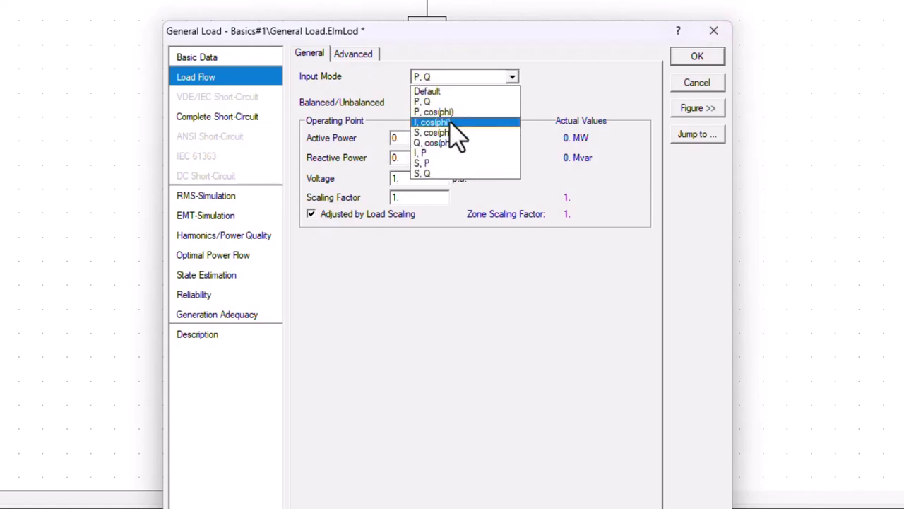
pyautogui.click(452, 110)
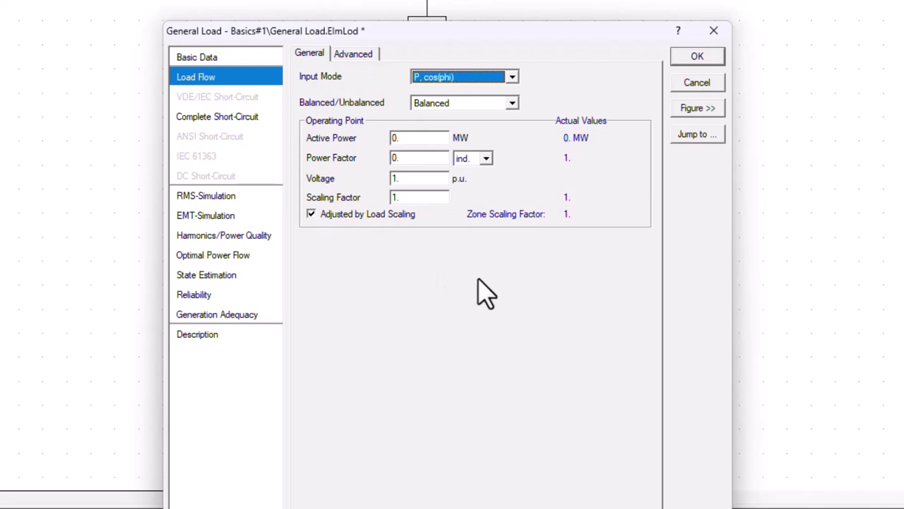
pyautogui.click(432, 139)
pyautogui.doubleClick(432, 138)
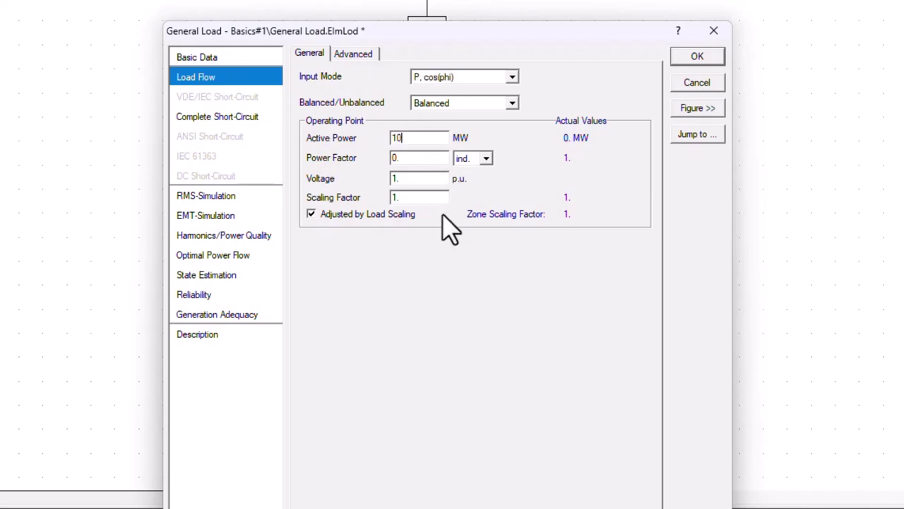
pyautogui.doubleClick(442, 158)
pyautogui.write('1')
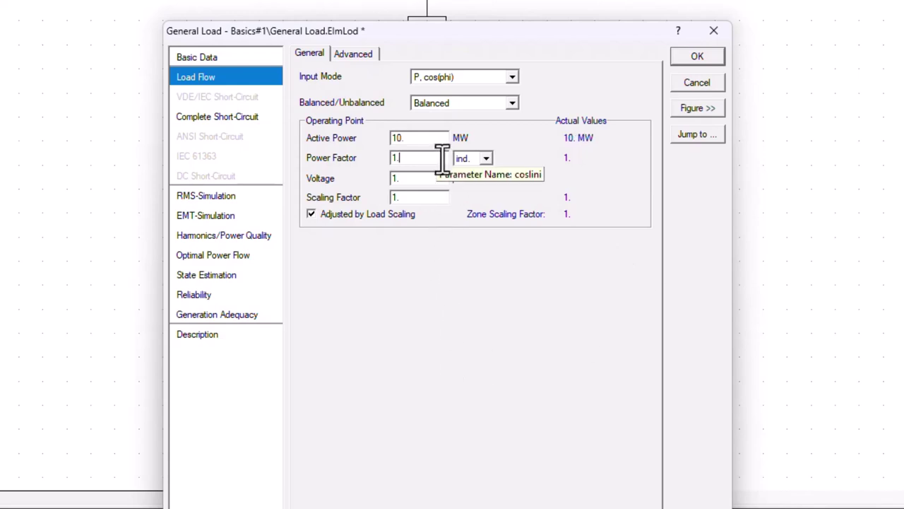
pyautogui.click(487, 159)
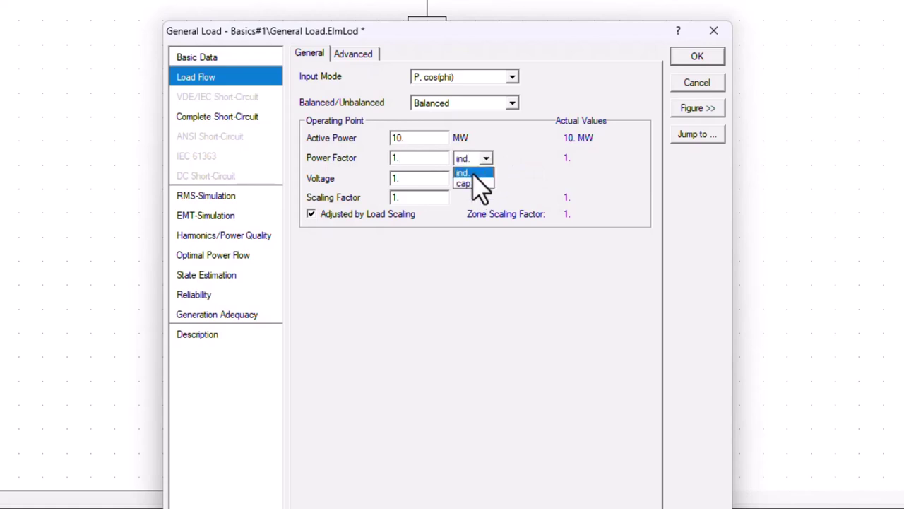
pyautogui.click(472, 173)
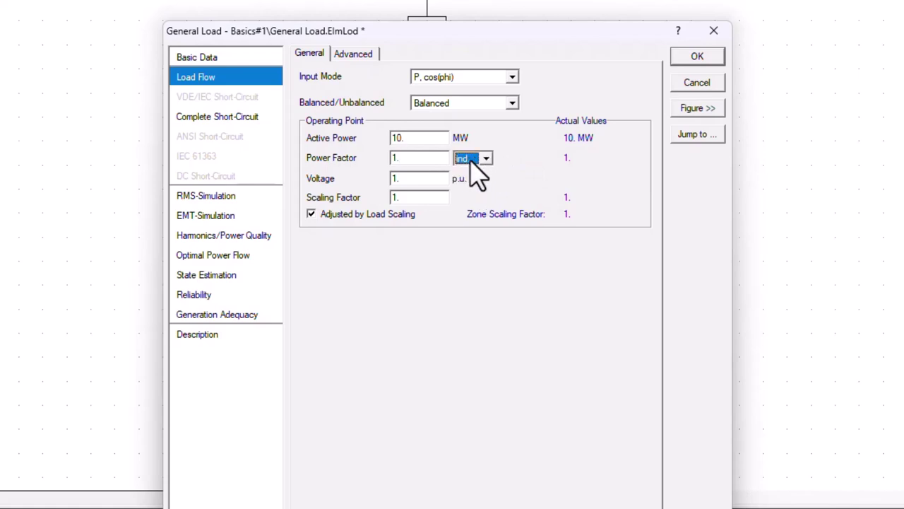
# Set the general load's power factor to 0.85 inductive and accept the load data.
pyautogui.click(486, 161)
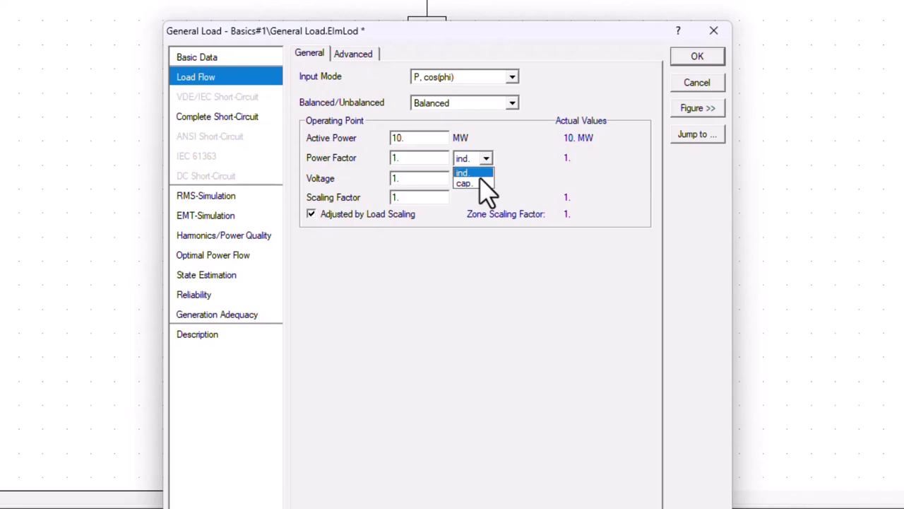
pyautogui.click(478, 174)
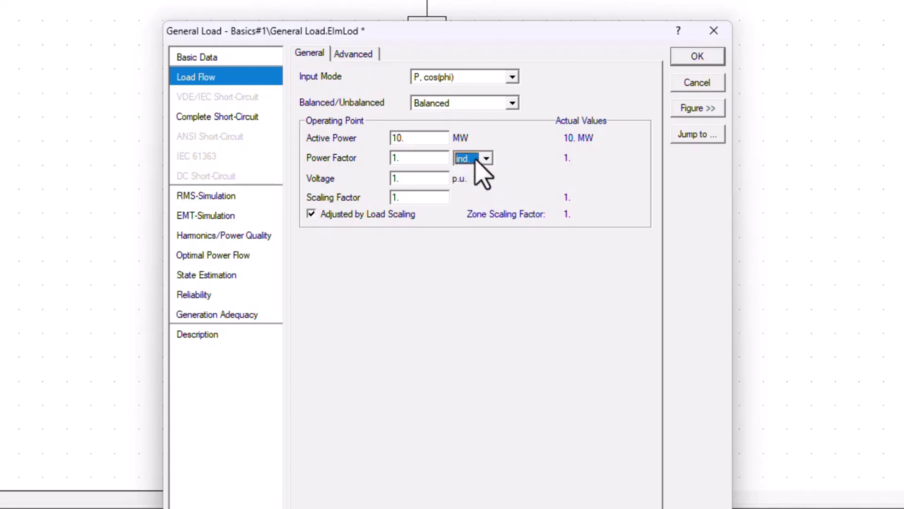
pyautogui.click(478, 160)
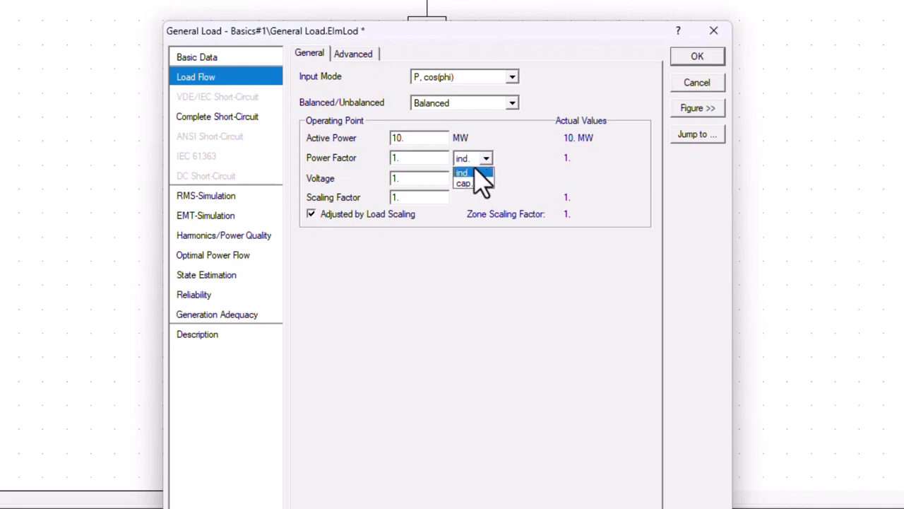
pyautogui.click(480, 173)
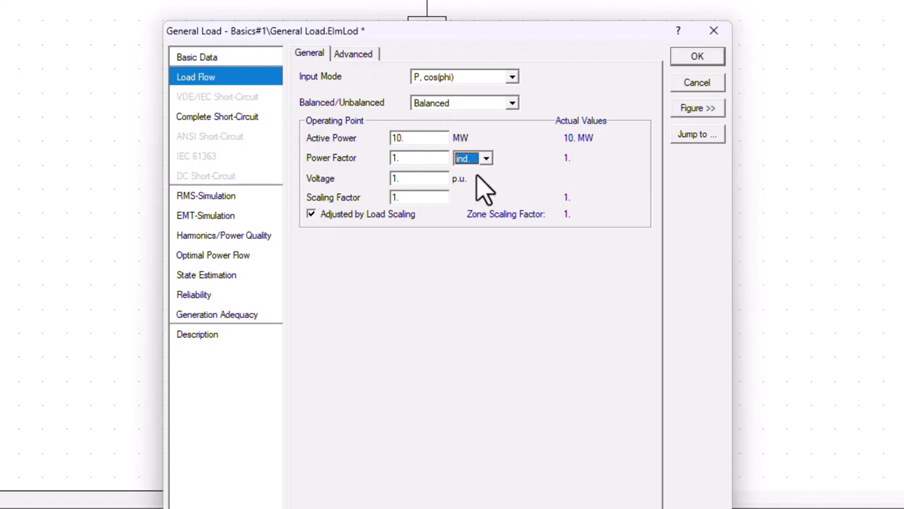
pyautogui.click(486, 158)
pyautogui.click(475, 173)
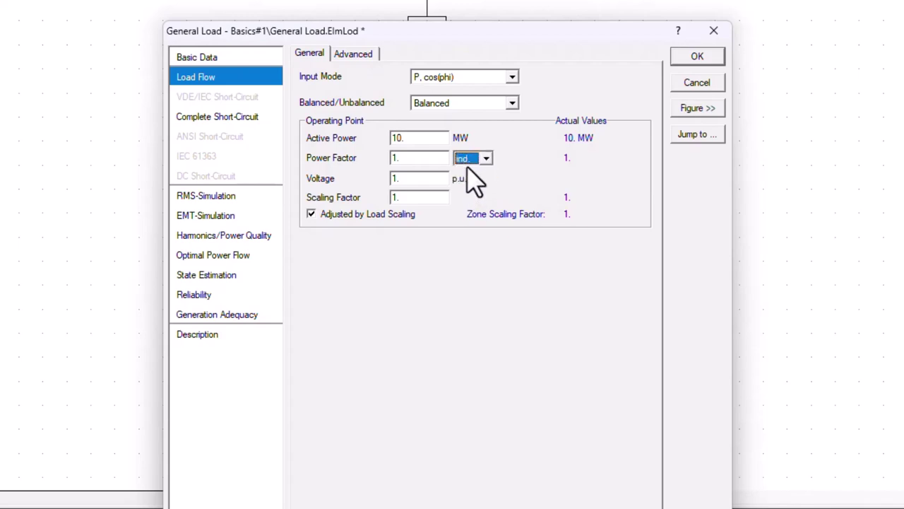
pyautogui.click(470, 160)
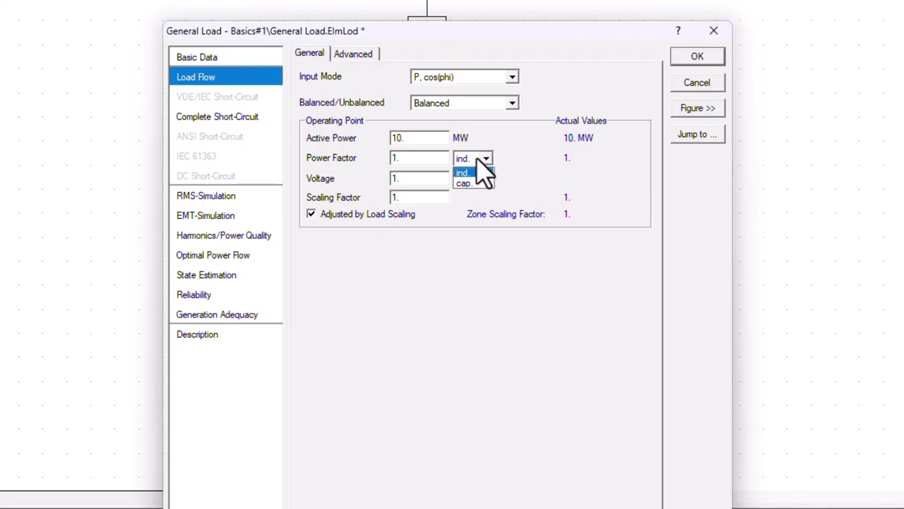
pyautogui.click(418, 161)
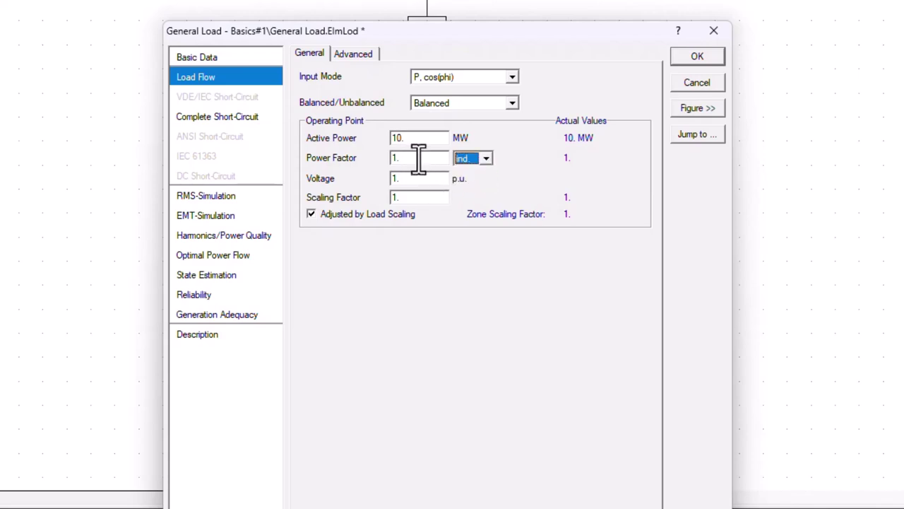
pyautogui.click(404, 159)
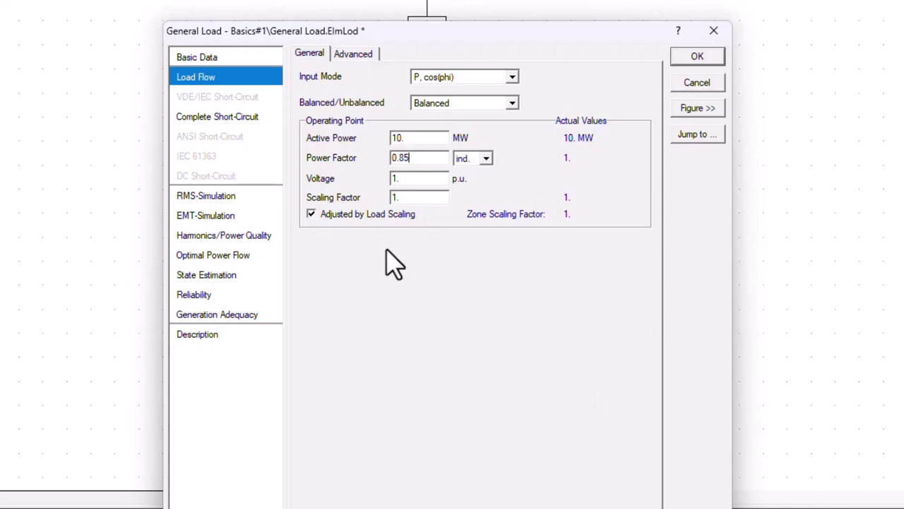
pyautogui.click(692, 62)
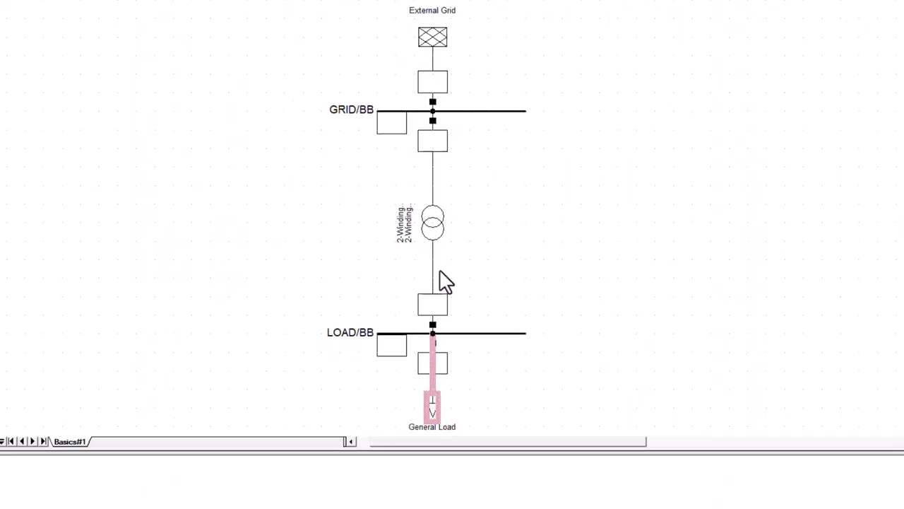
# Run the load flow calculation with the AC balanced, positive sequence method.
pyautogui.click(607, 402)
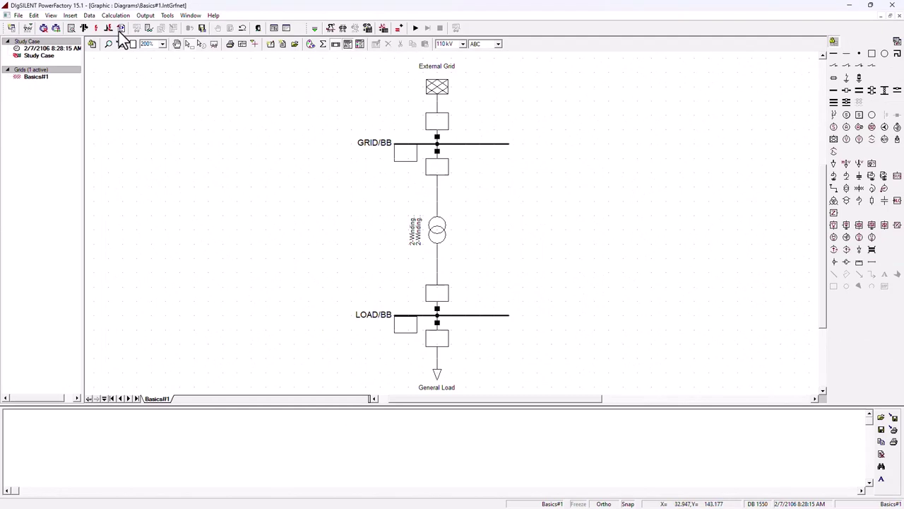
pyautogui.click(84, 28)
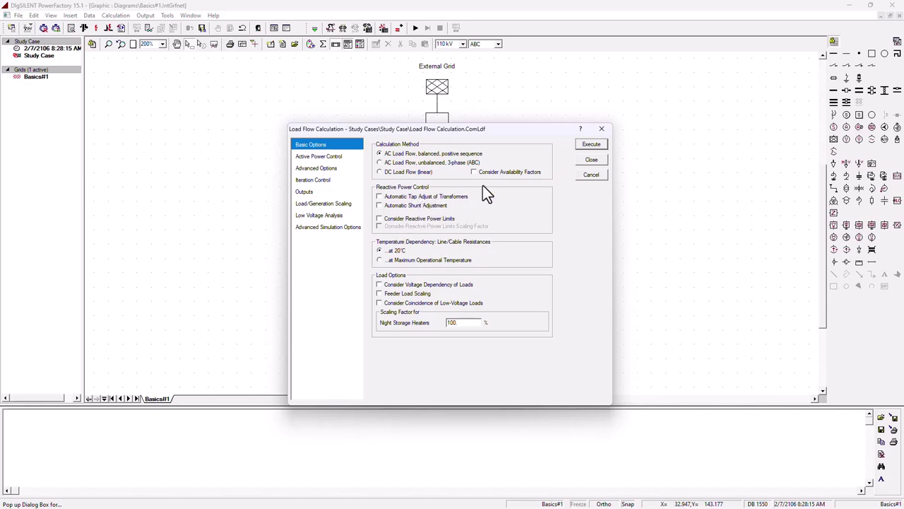
pyautogui.click(597, 145)
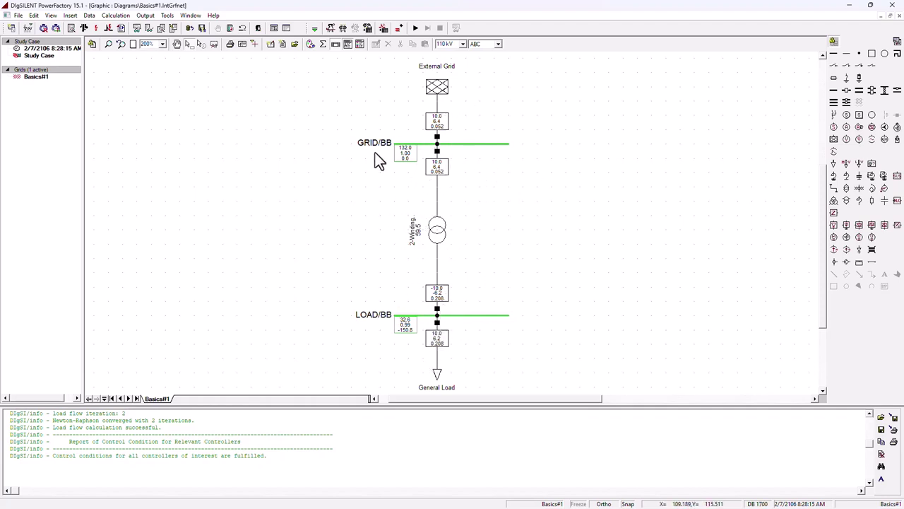
# Widen the result boxes on the LOAD and GRID sides of the transformer by +8 each.
pyautogui.rightClick(435, 300)
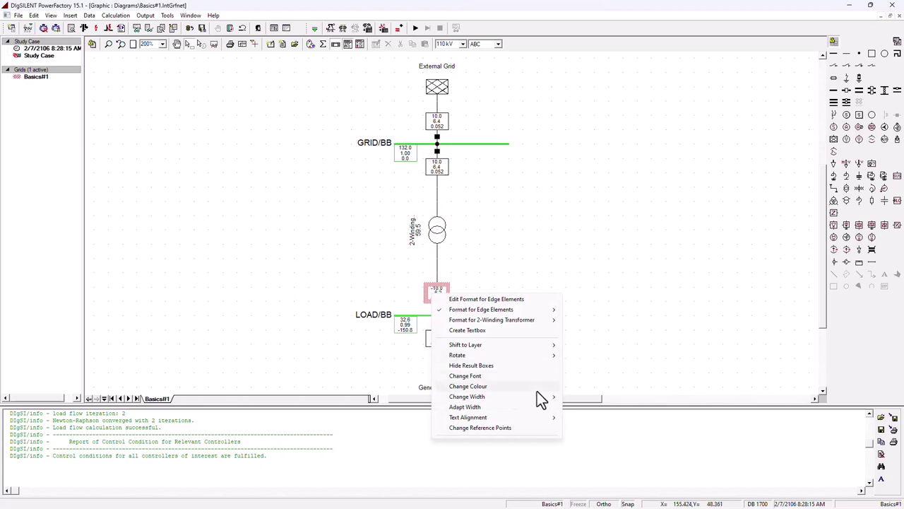
pyautogui.moveTo(549, 399)
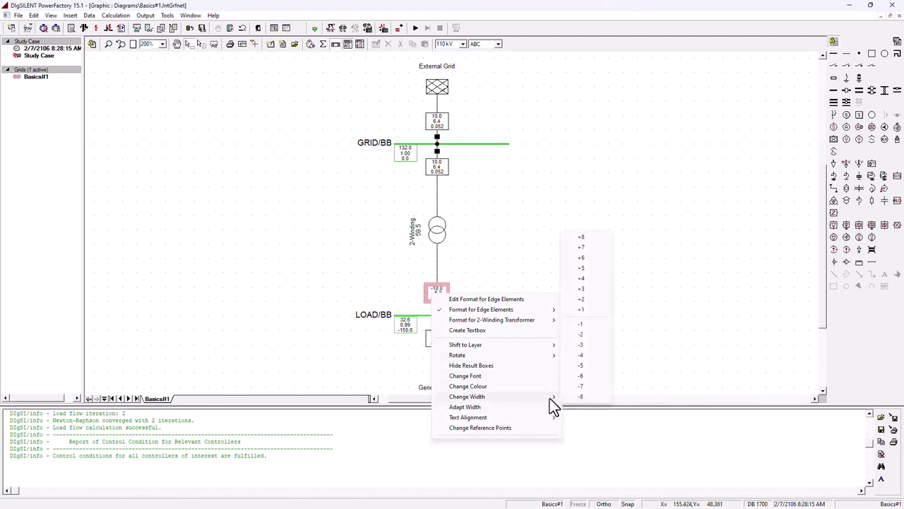
pyautogui.click(589, 237)
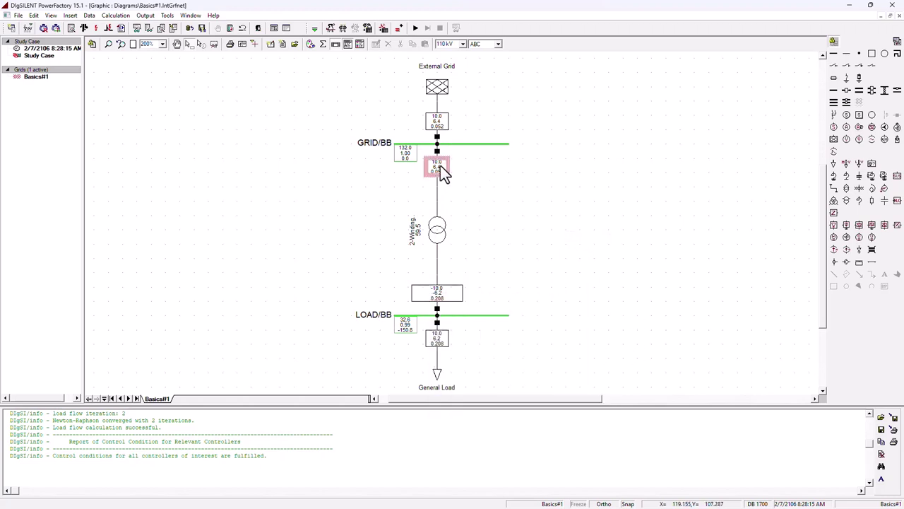
pyautogui.rightClick(440, 171)
pyautogui.moveTo(540, 275)
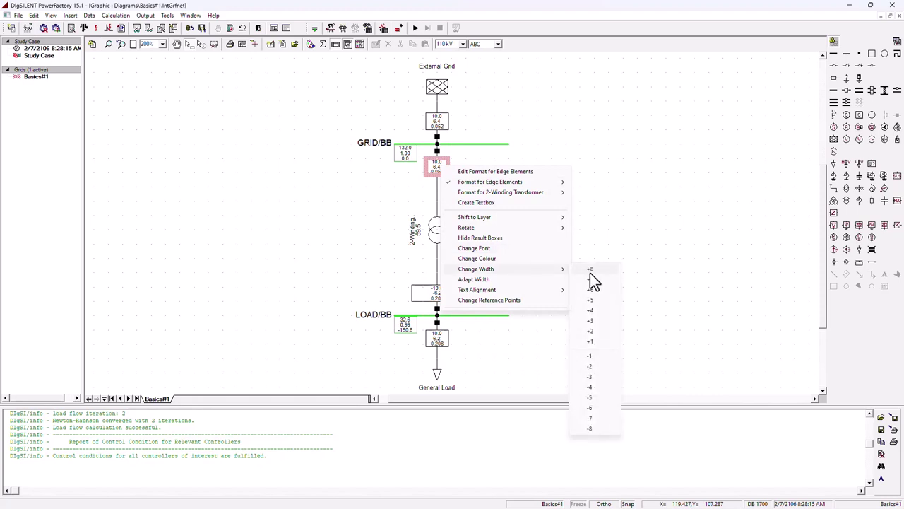
pyautogui.click(592, 271)
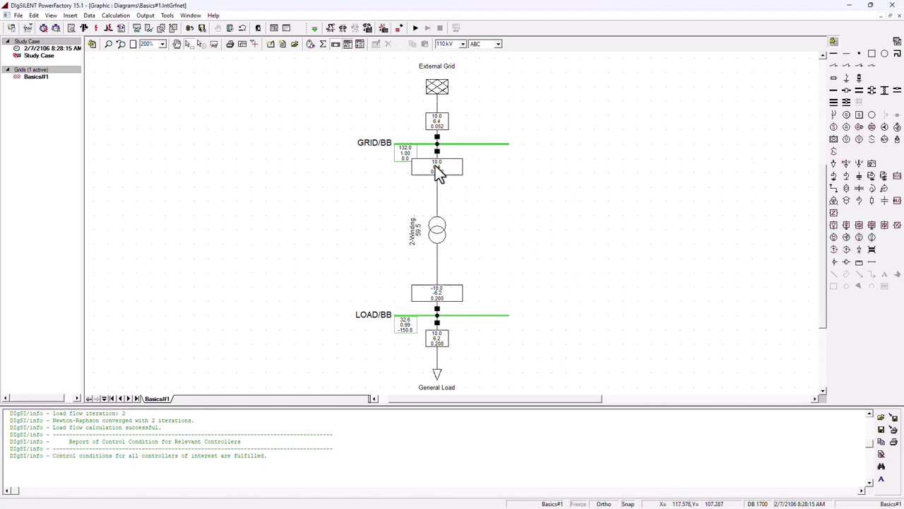
# Edit the edge element result format to show the units of active power, reactive power and current magnitude.
pyautogui.rightClick(437, 173)
pyautogui.click(427, 176)
pyautogui.rightClick(425, 170)
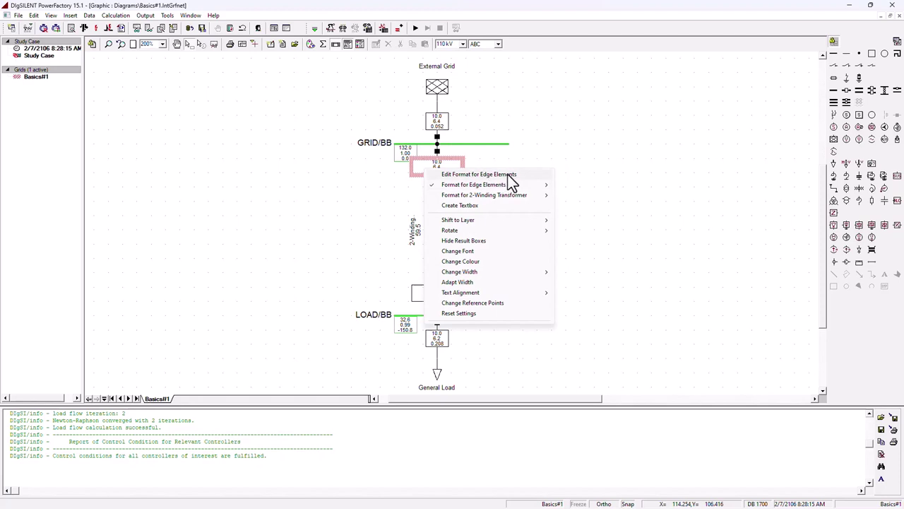
pyautogui.click(487, 175)
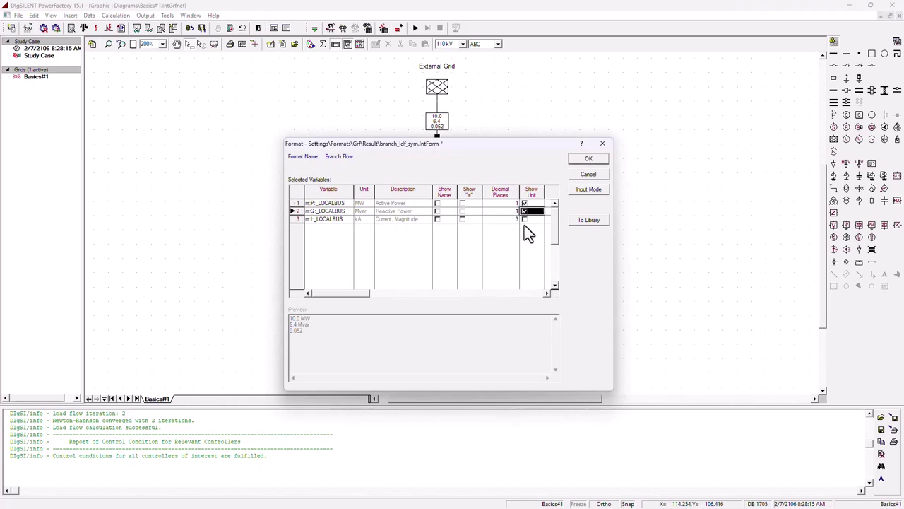
pyautogui.click(592, 160)
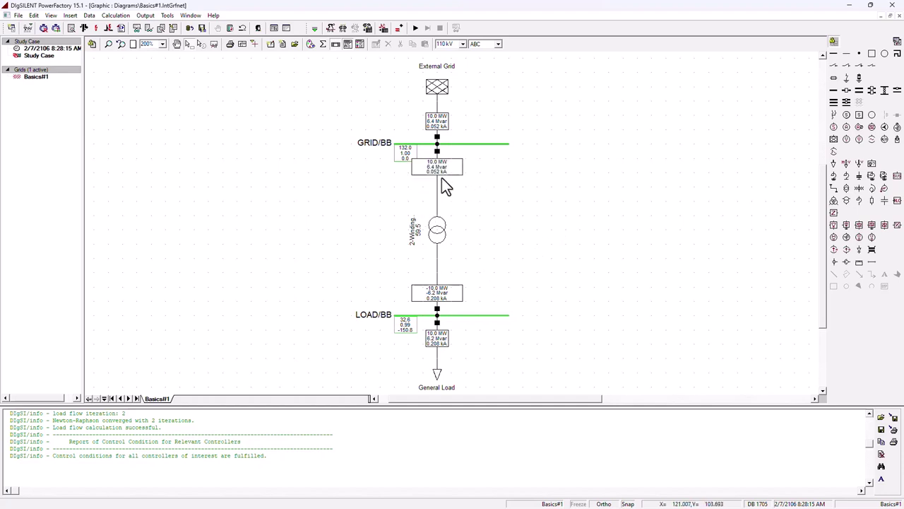
# Open the edge element format from the transformer's GRID-side result box and insert an empty variable row above Active Power.
pyautogui.moveTo(447, 172)
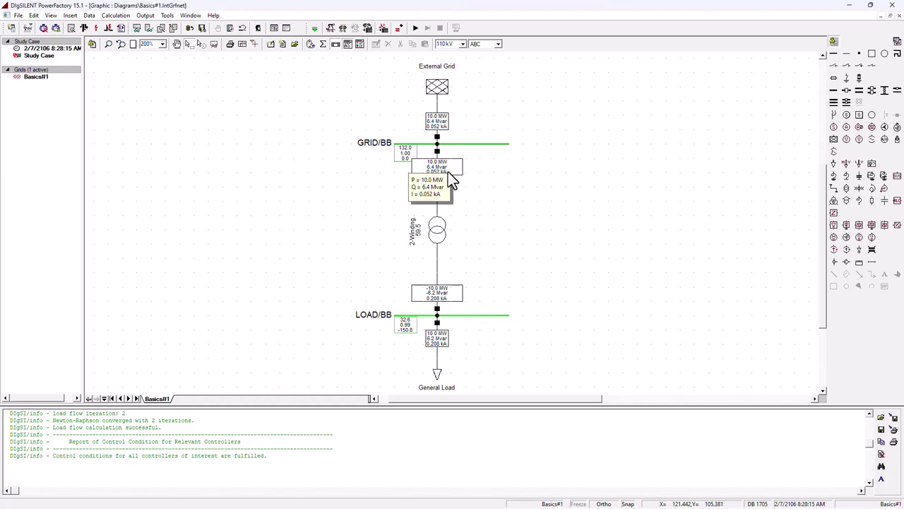
pyautogui.moveTo(446, 304)
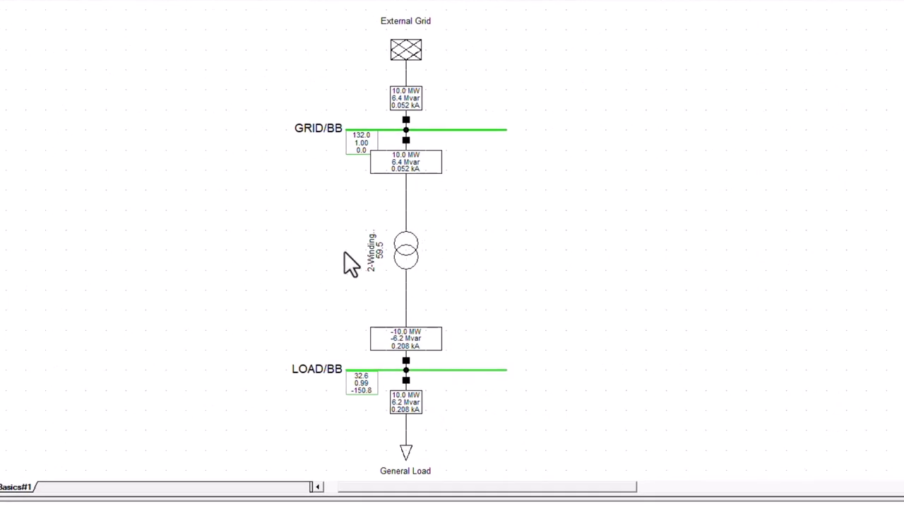
pyautogui.click(424, 159)
pyautogui.rightClick(423, 161)
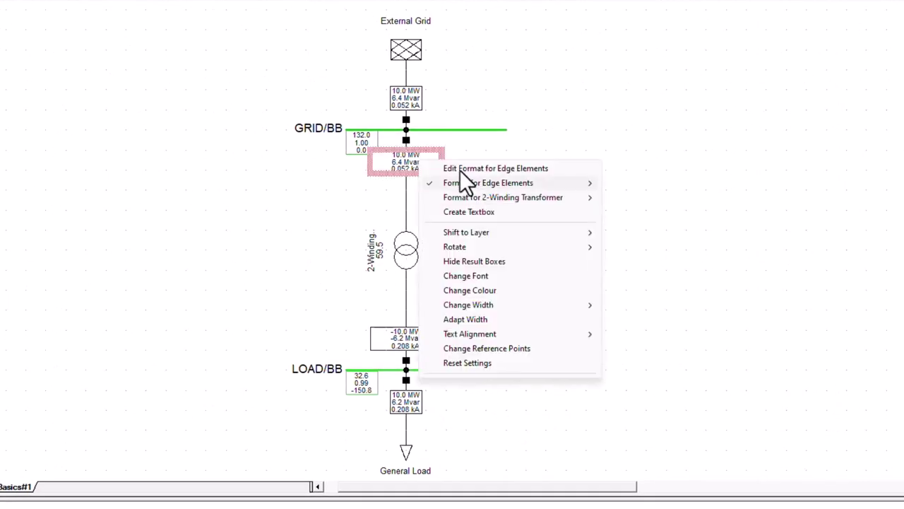
pyautogui.click(502, 171)
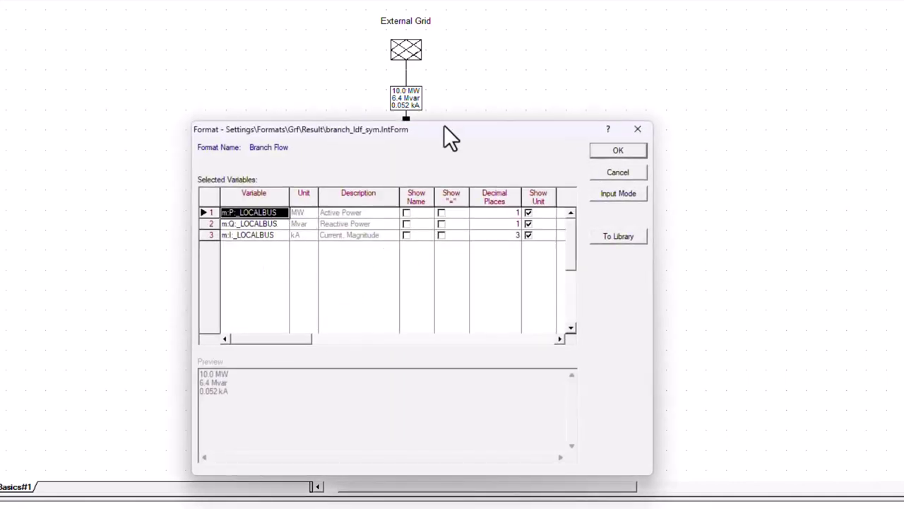
pyautogui.moveTo(445, 129); pyautogui.dragTo(386, 187)
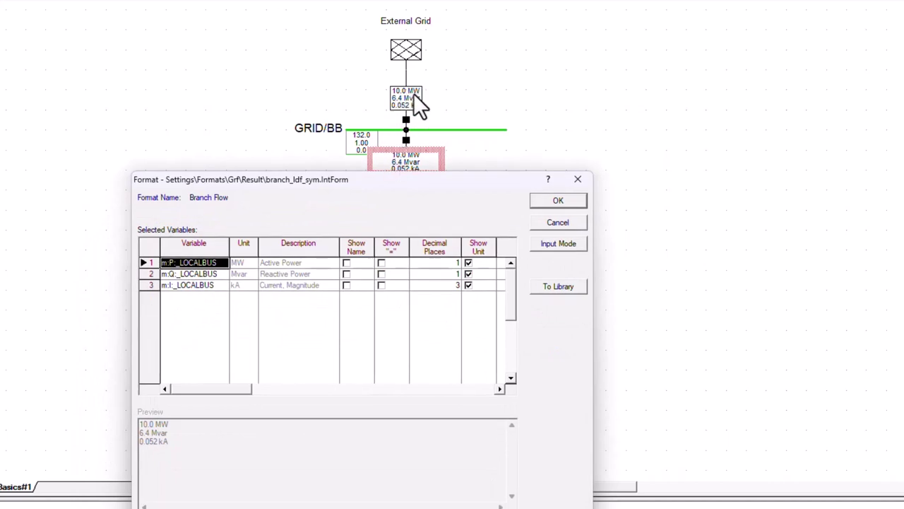
pyautogui.rightClick(191, 311)
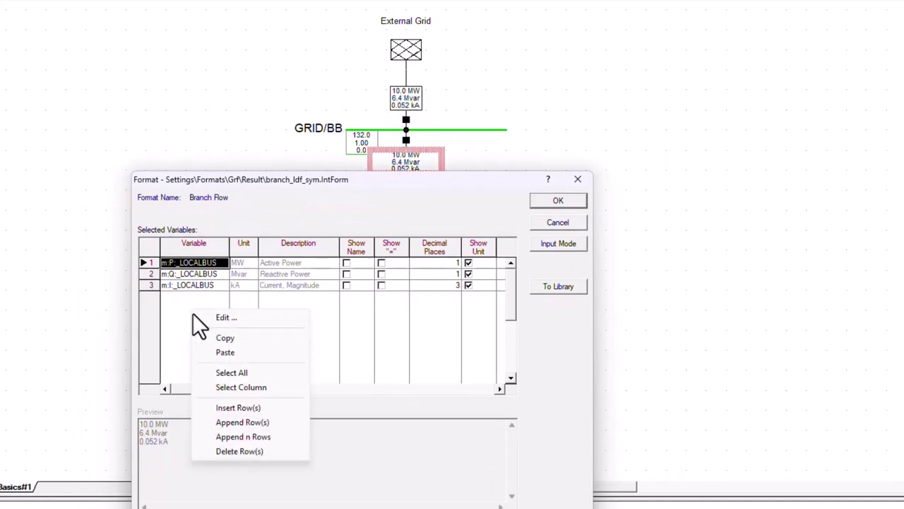
pyautogui.click(252, 408)
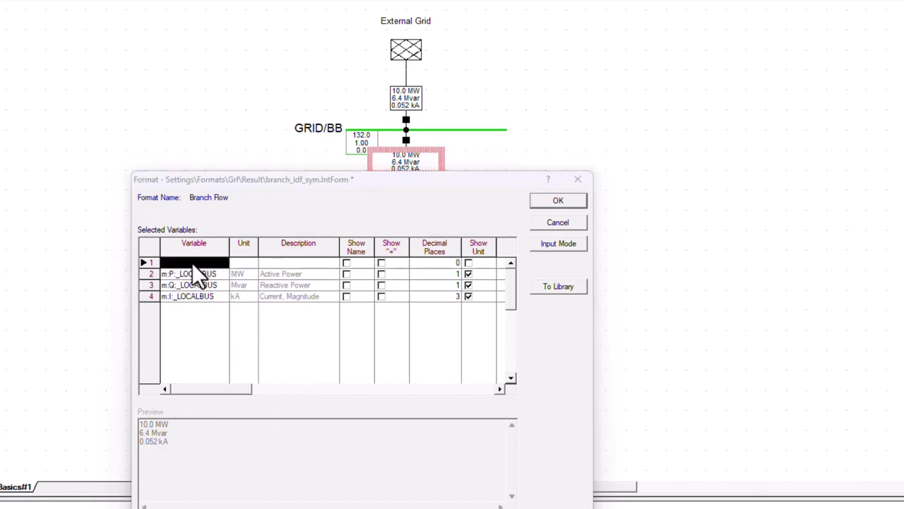
# Assign the load flow variable phii:_LOCALBUS (Current, Angle) to the empty row and show its unit.
pyautogui.doubleClick(192, 263)
pyautogui.scroll(-10, 244, 396)
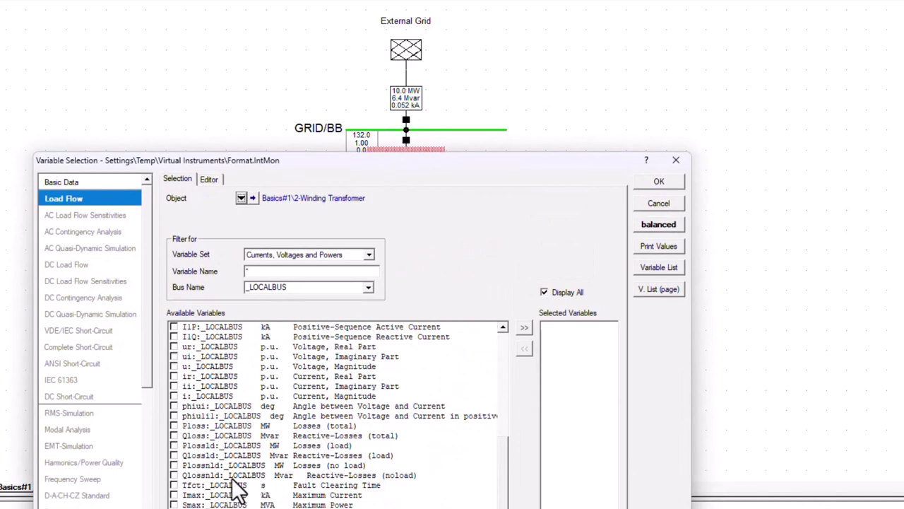
pyautogui.scroll(8, 237, 477)
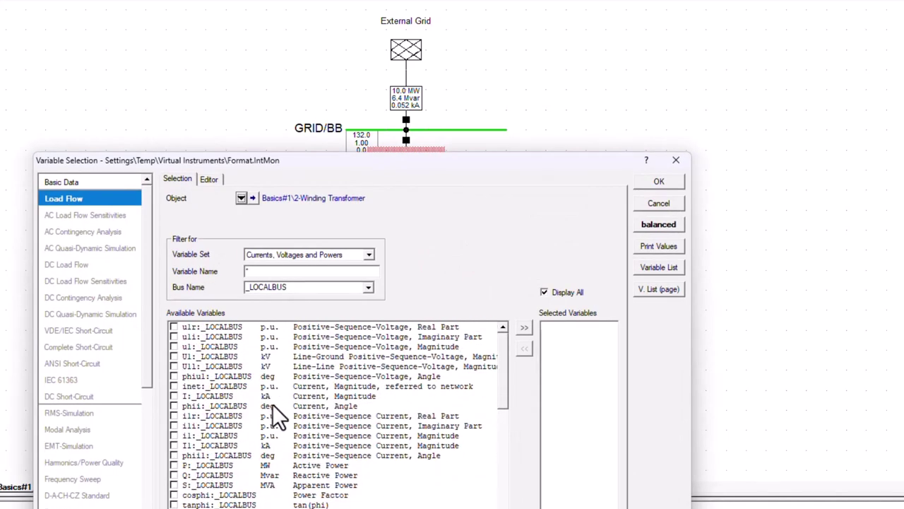
pyautogui.moveTo(419, 157); pyautogui.dragTo(385, 108)
pyautogui.scroll(-8, 211, 384)
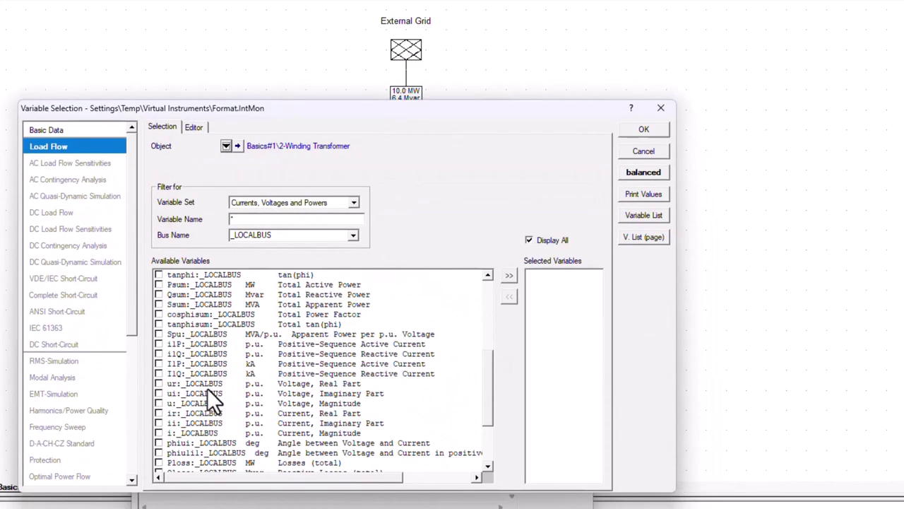
pyautogui.scroll(6, 278, 418)
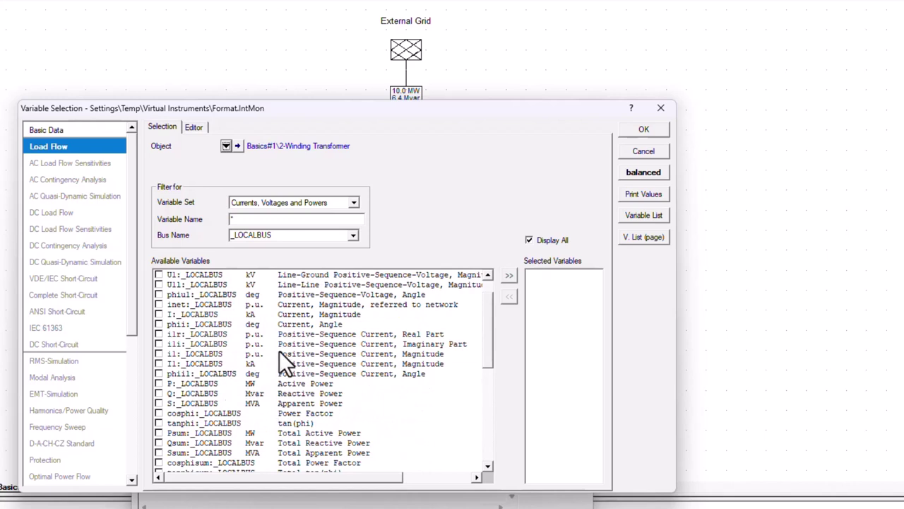
pyautogui.scroll(1, 241, 339)
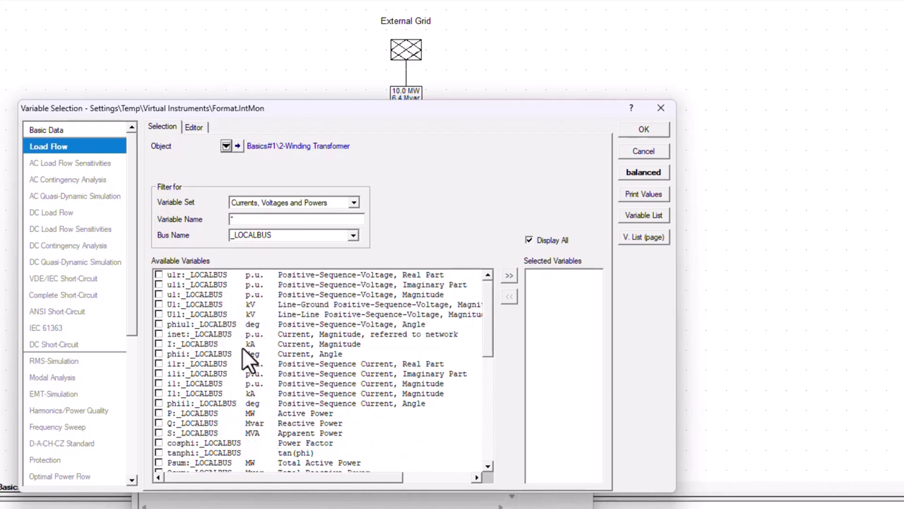
pyautogui.click(161, 354)
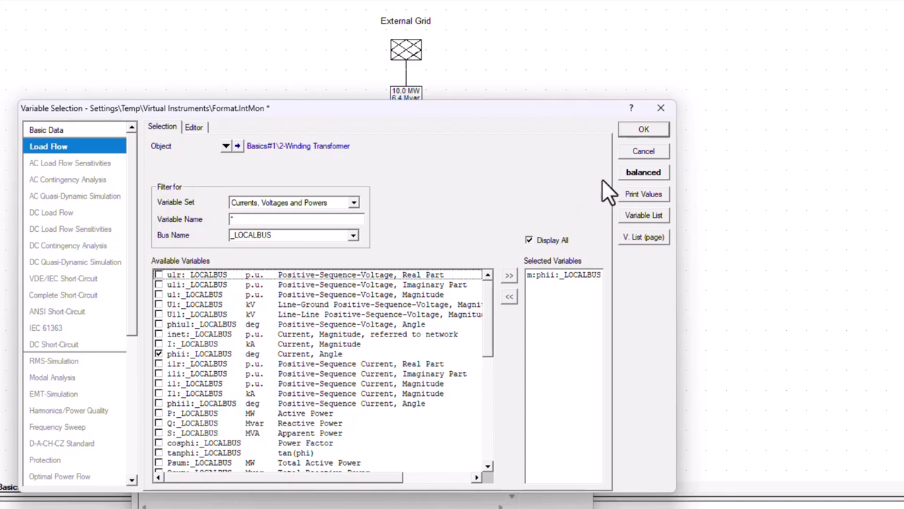
pyautogui.click(640, 131)
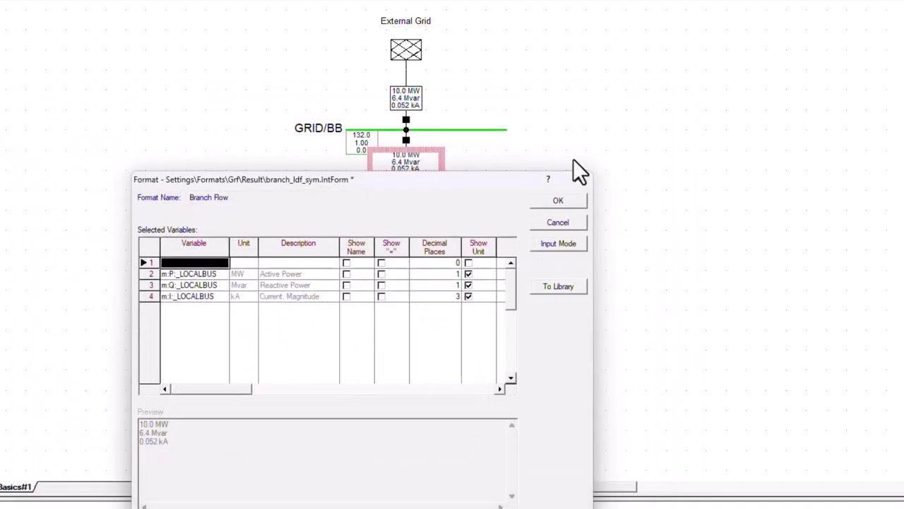
pyautogui.click(468, 262)
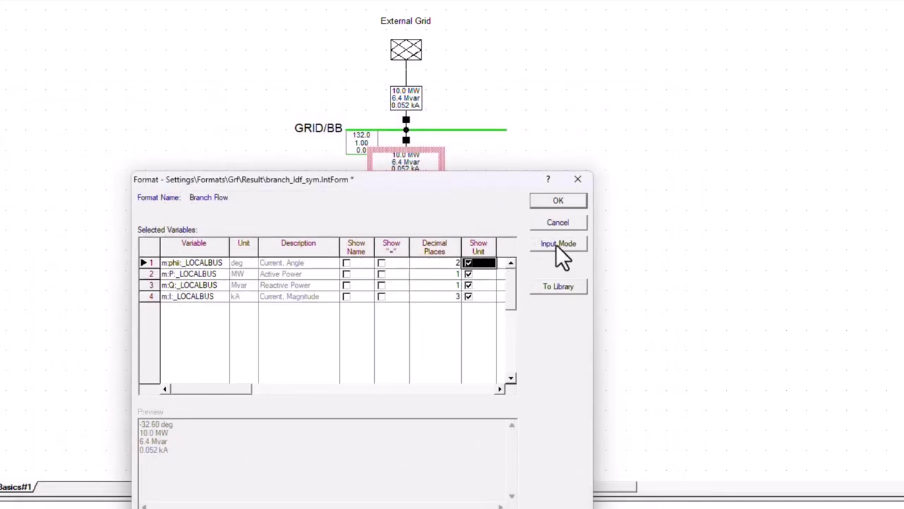
# Confirm the Branch Flow result format with the added current angle variable.
pyautogui.click(565, 198)
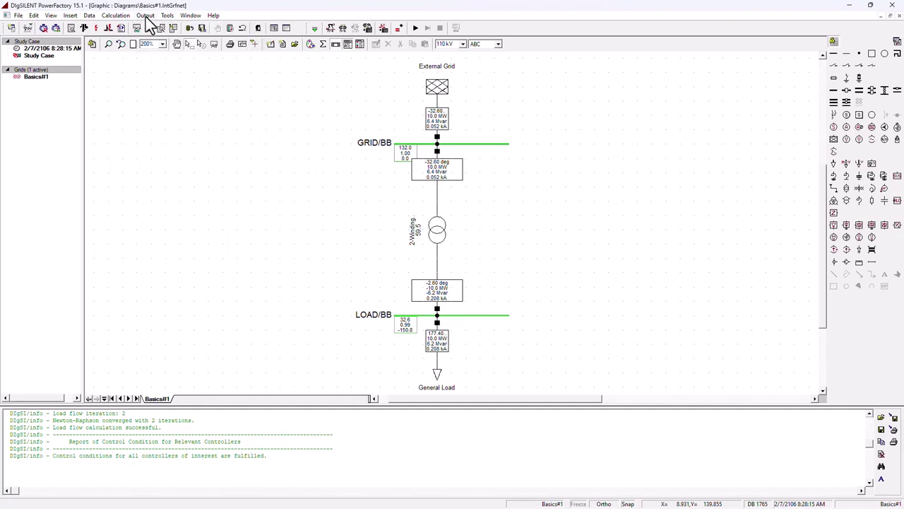
# Run the output calculation analysis for the balanced load flow with the Grid Summary report.
pyautogui.click(145, 16)
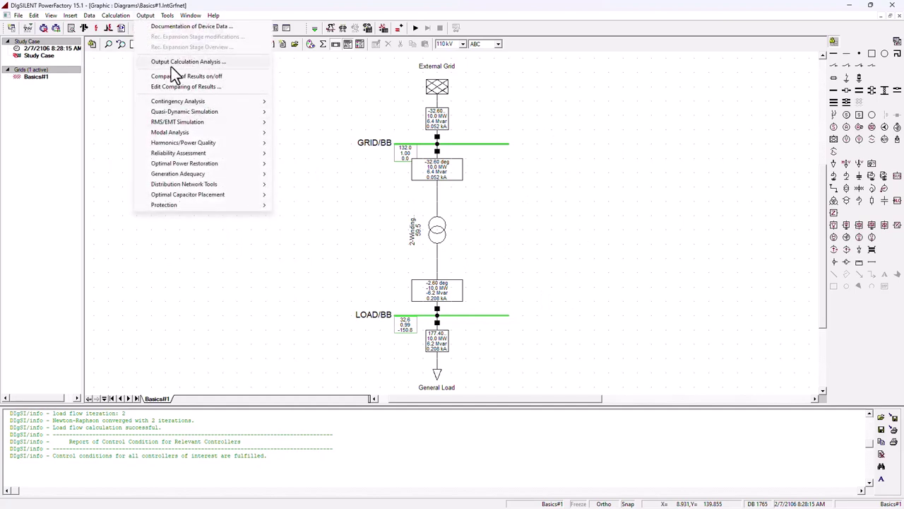
pyautogui.click(204, 62)
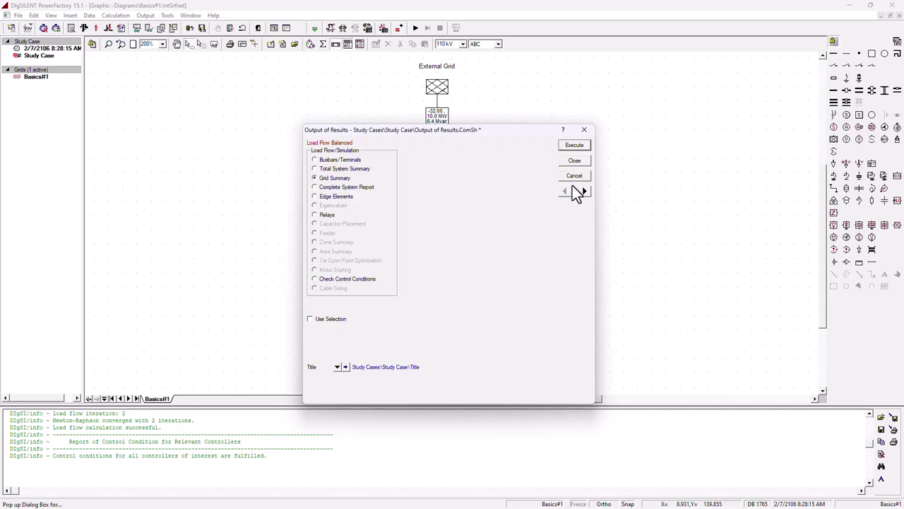
pyautogui.click(577, 146)
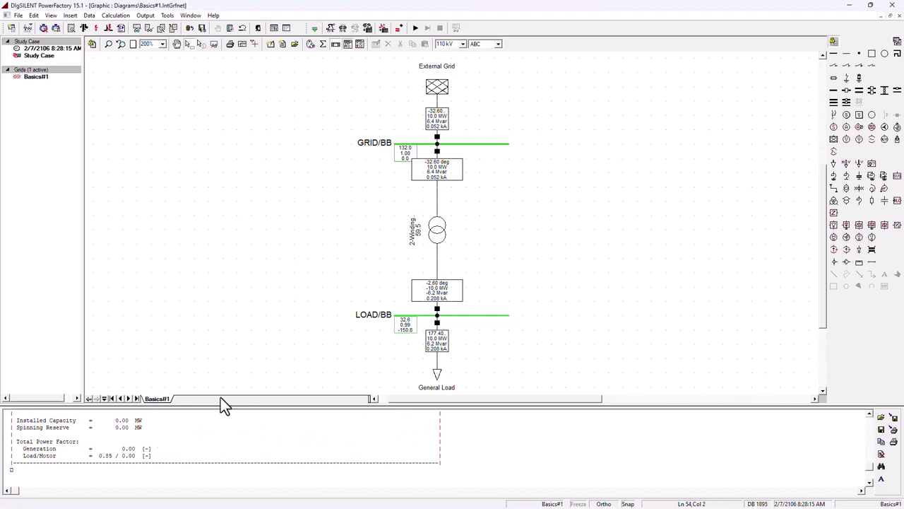
# Enlarge the output window upwards to show the complete Grid Summary report.
pyautogui.moveTo(225, 405); pyautogui.dragTo(222, 191)
pyautogui.scroll(15, 207, 338)
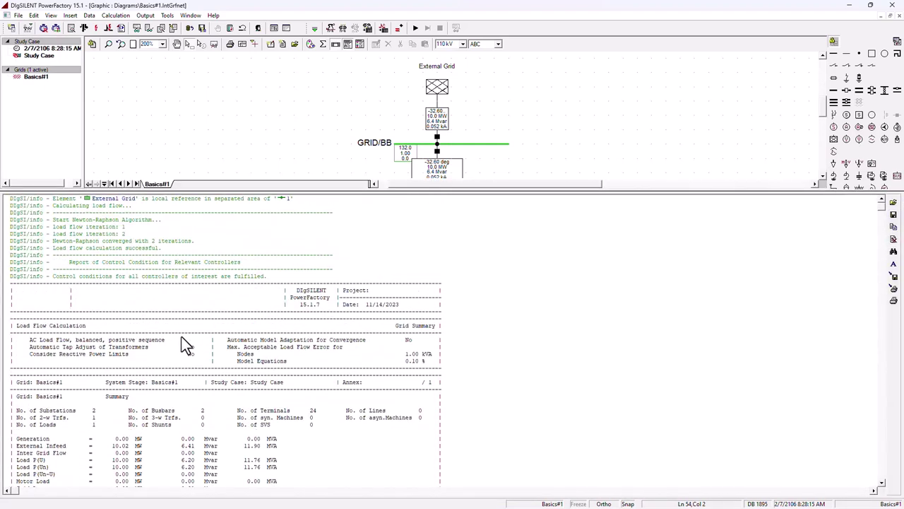
pyautogui.scroll(-6, 185, 345)
pyautogui.scroll(-1, 218, 335)
pyautogui.scroll(1, 237, 332)
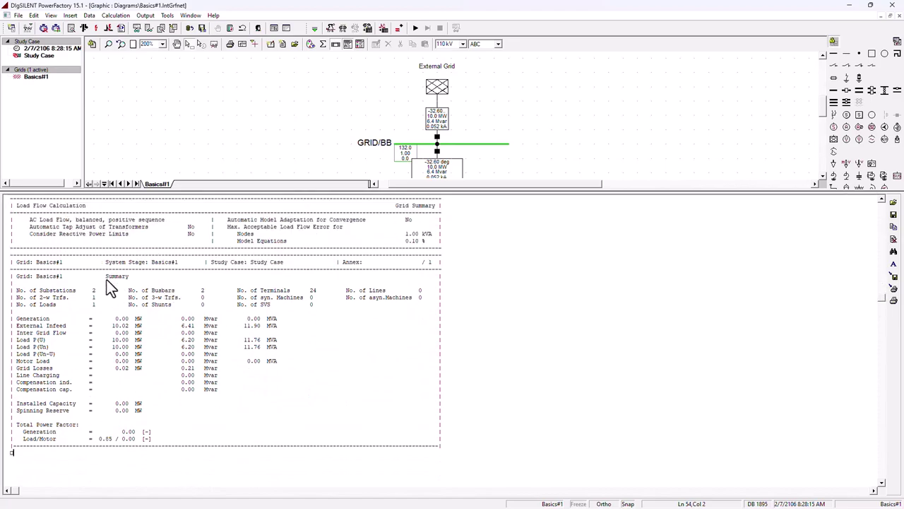
pyautogui.scroll(-1, 106, 280)
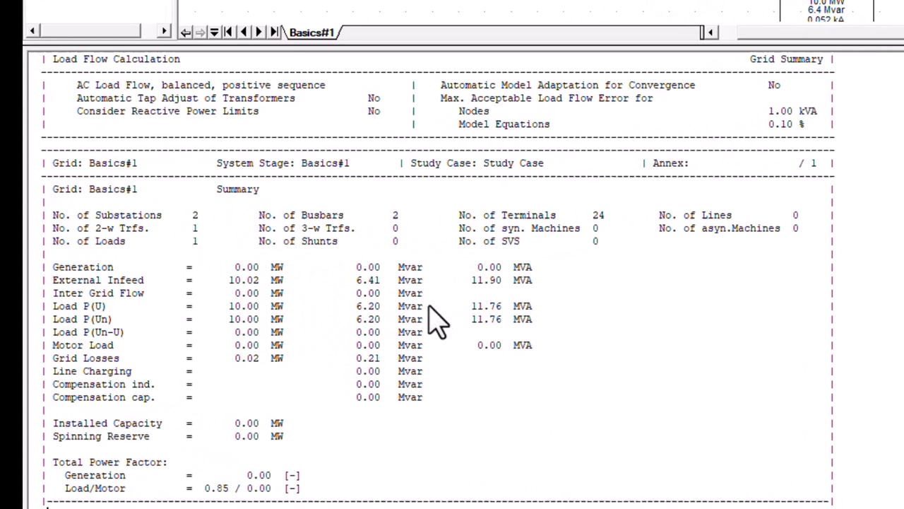
# Examine the external infeed, load, grid losses and load power factor in the Grid Summary report.
pyautogui.click(362, 292)
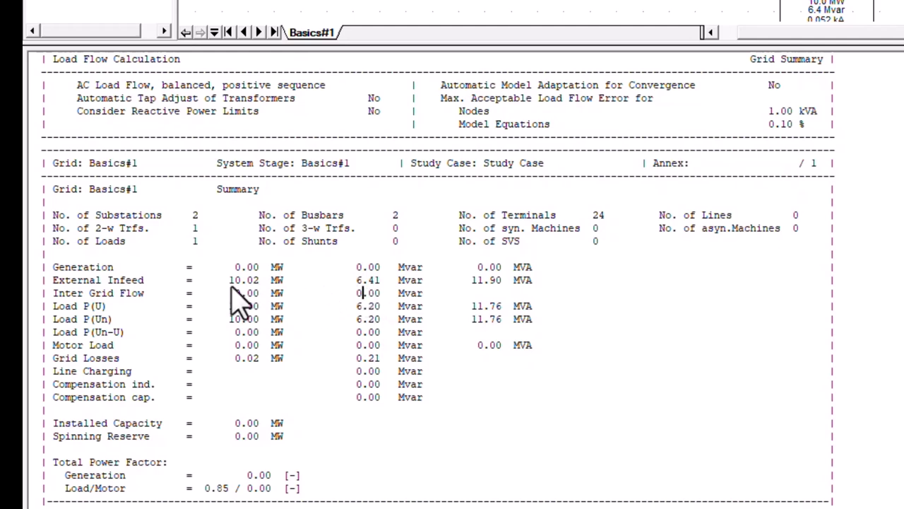
pyautogui.click(351, 280)
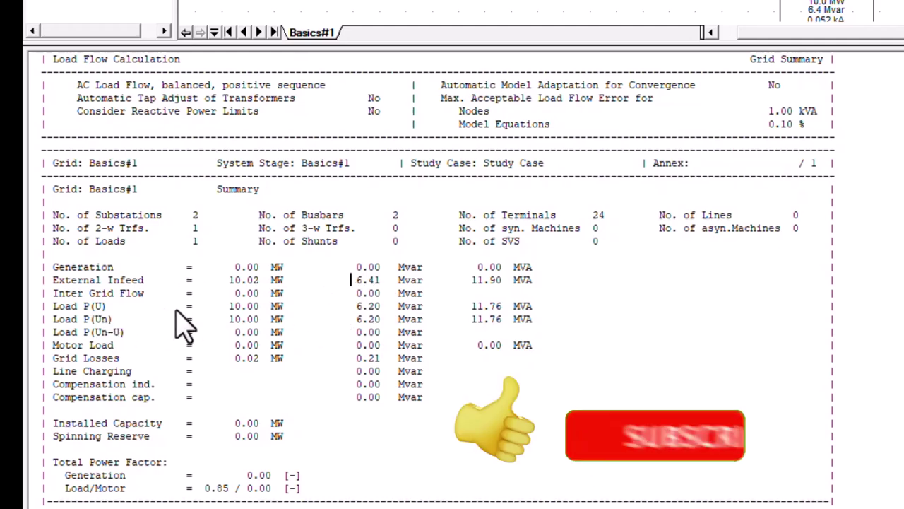
pyautogui.press('Down')
pyautogui.press('Down')
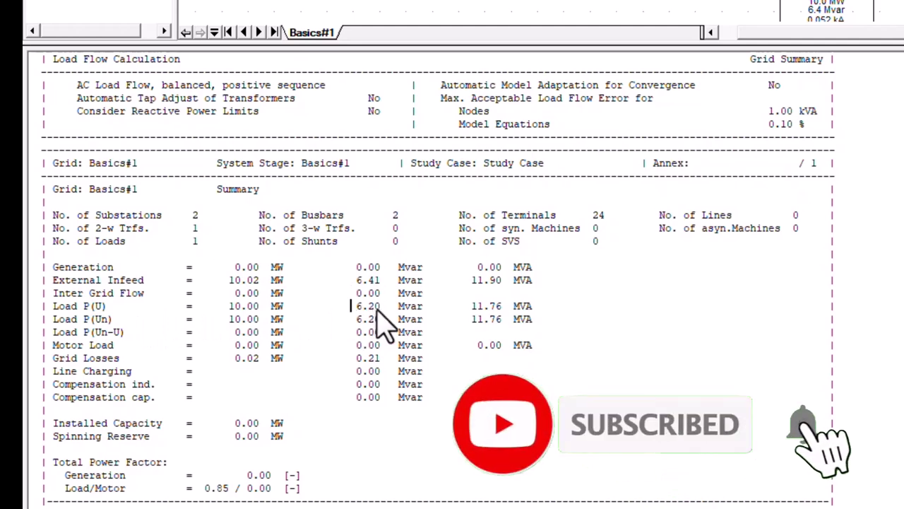
pyautogui.click(83, 307)
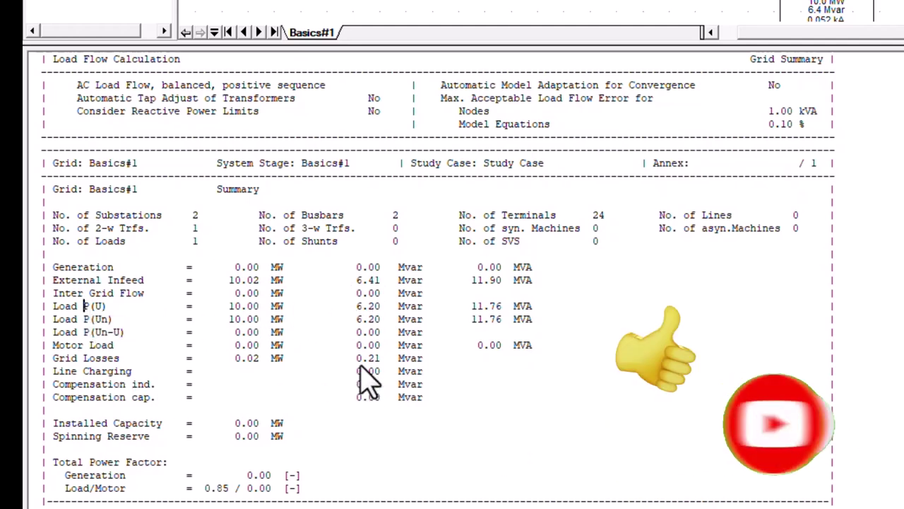
pyautogui.click(382, 359)
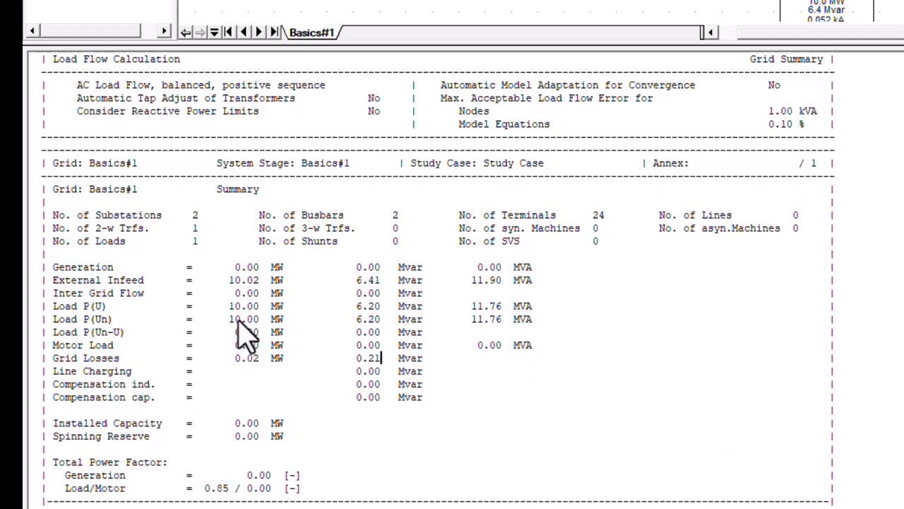
pyautogui.click(225, 281)
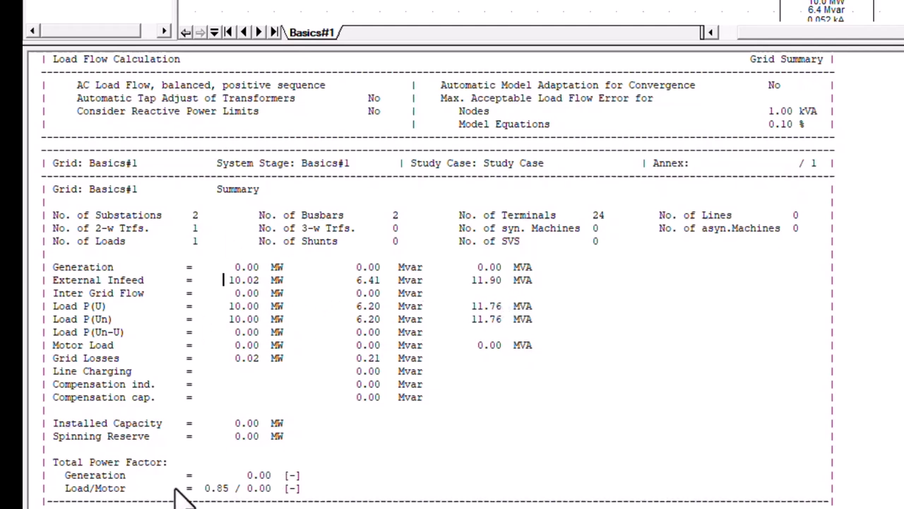
pyautogui.click(207, 490)
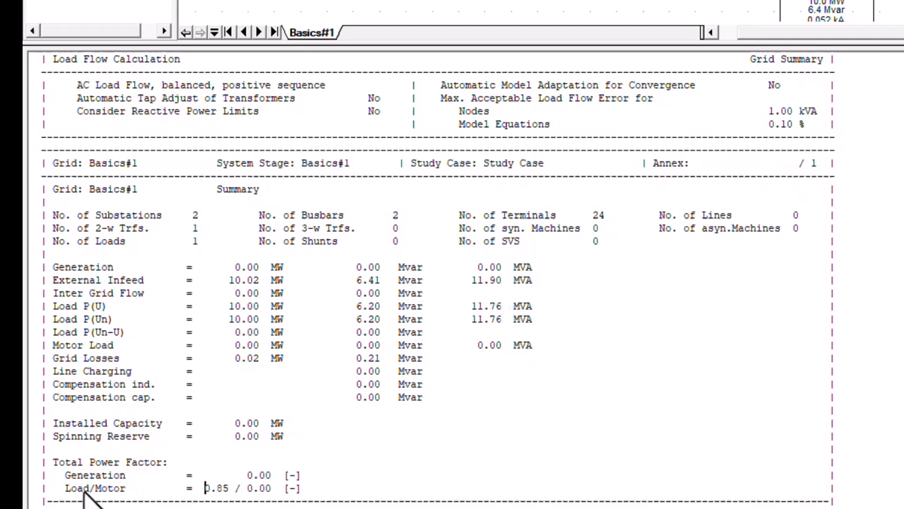
pyautogui.doubleClick(227, 493)
pyautogui.click(118, 501)
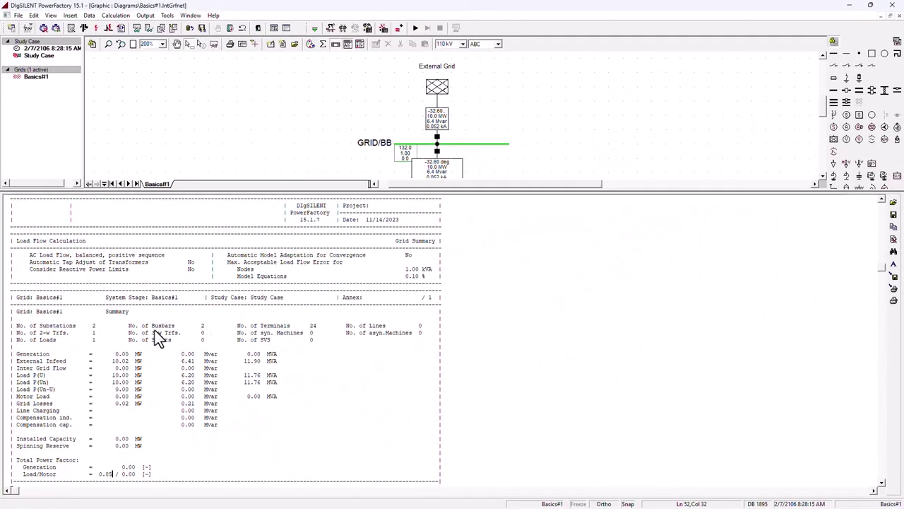
pyautogui.scroll(-3, 271, 314)
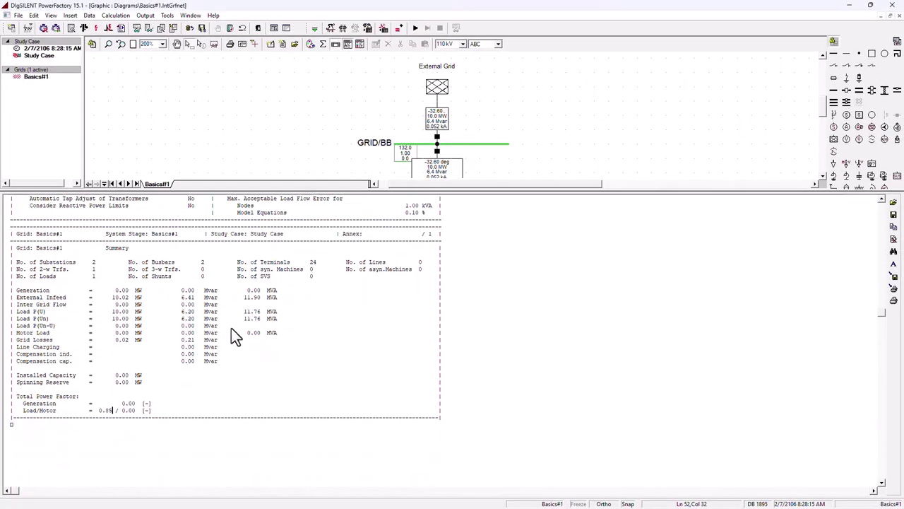
pyautogui.scroll(6, 234, 335)
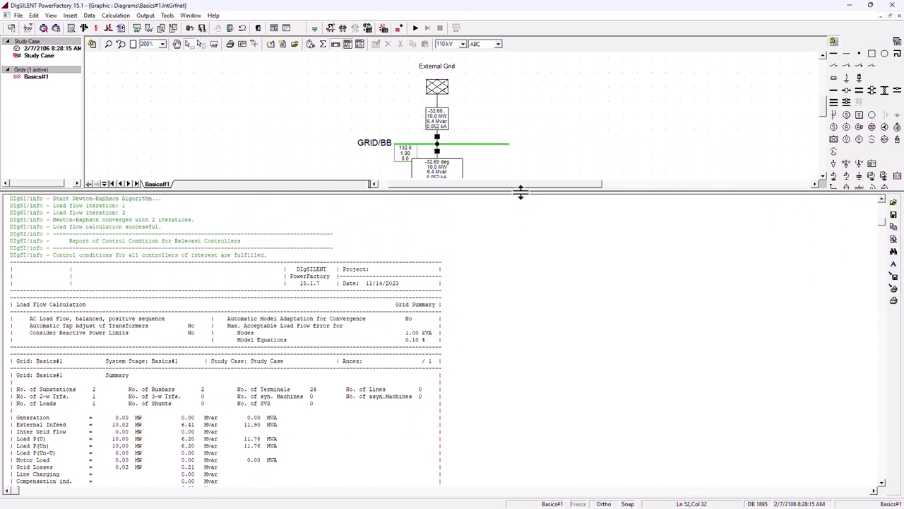
# Shrink the output window to a low strip and look over the network diagram with its result boxes.
pyautogui.moveTo(520, 189); pyautogui.dragTo(521, 404)
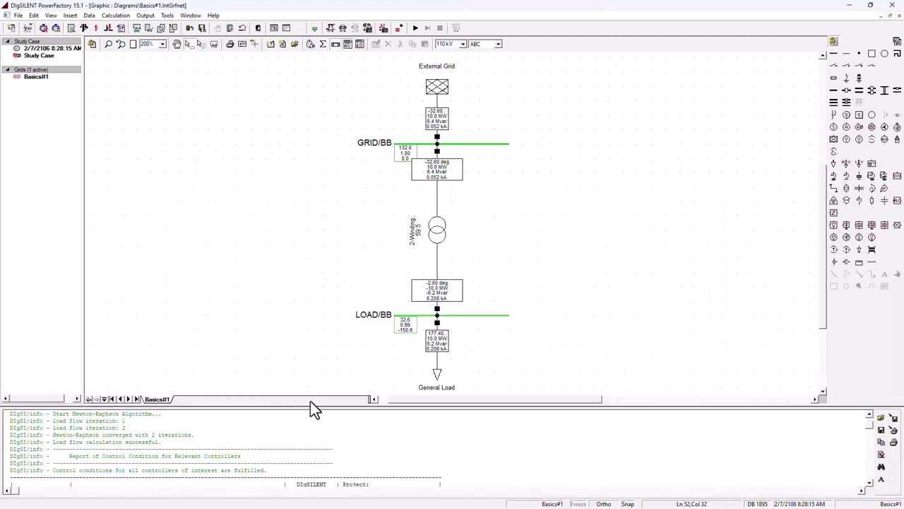
pyautogui.moveTo(313, 406); pyautogui.dragTo(347, 375)
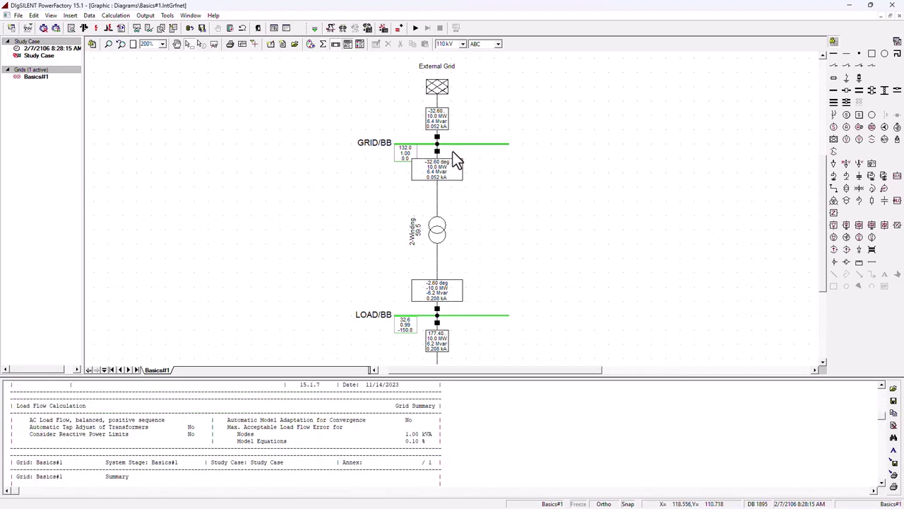
pyautogui.scroll(-2, 475, 211)
pyautogui.scroll(2, 470, 223)
pyautogui.scroll(-2, 498, 198)
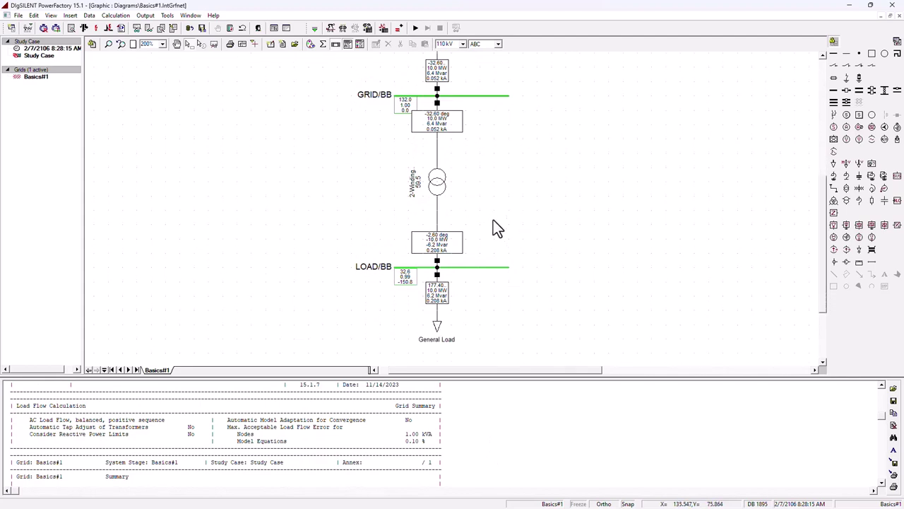
pyautogui.scroll(3, 438, 208)
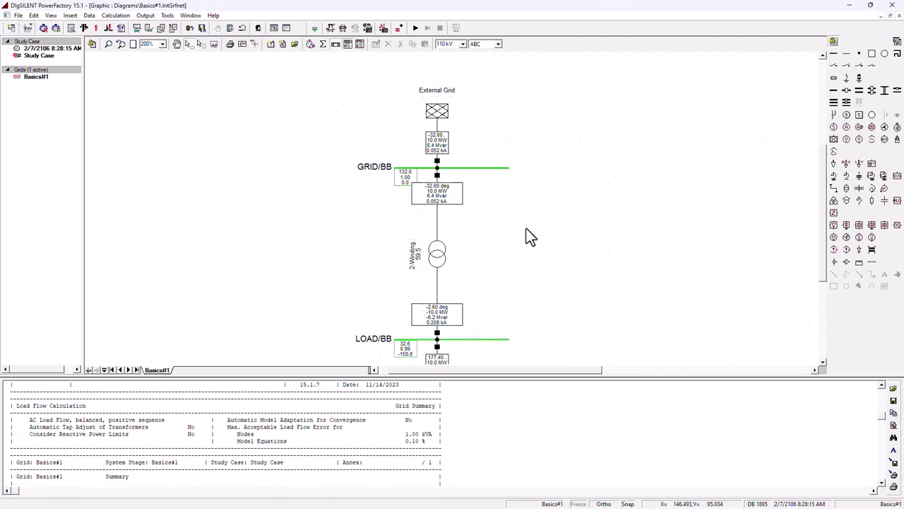